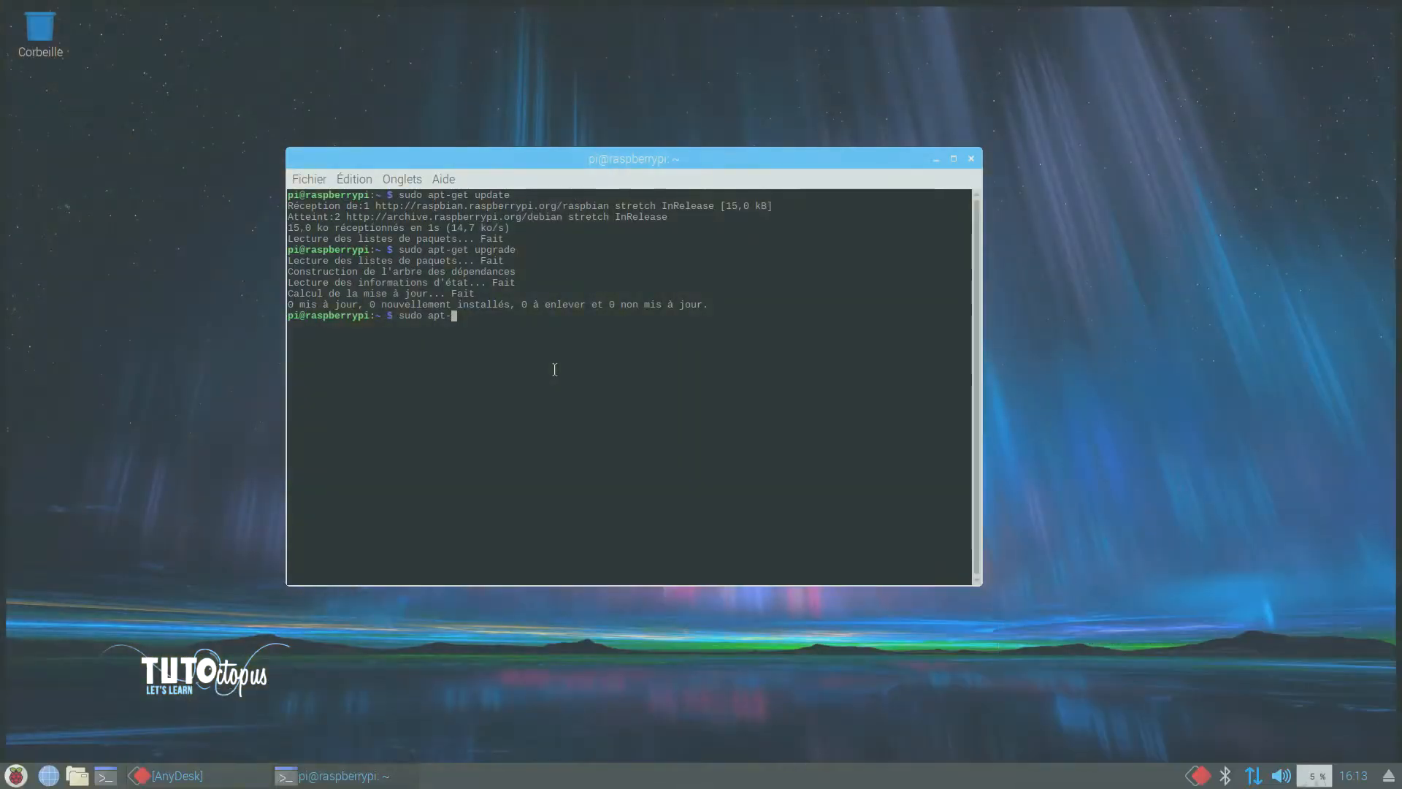
{"action": "type", "text": "-get"}
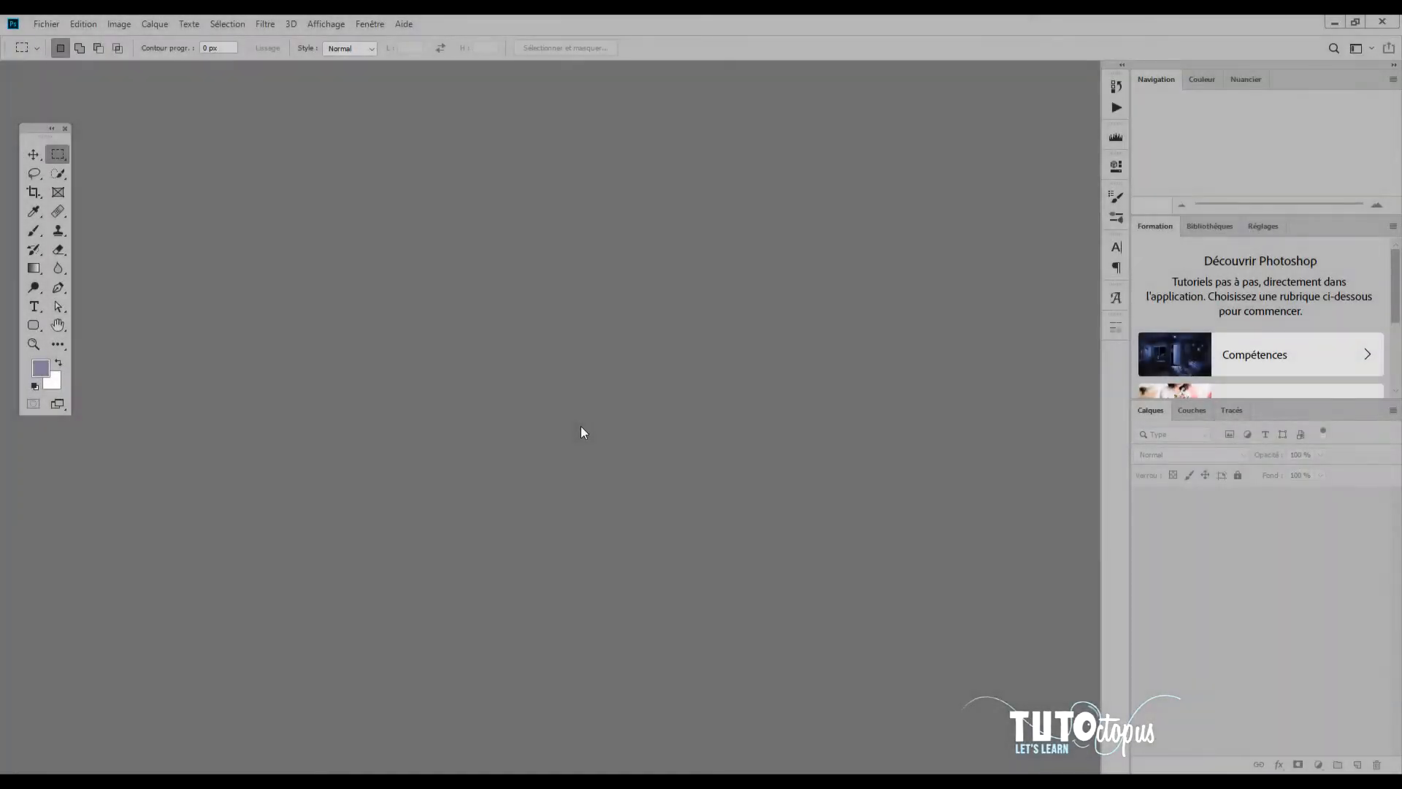
Step: Load the video file Pexels Videos 2795749.mp4 for import as video frames to layers
{"action": "left_click", "coordinate": [45, 24]}
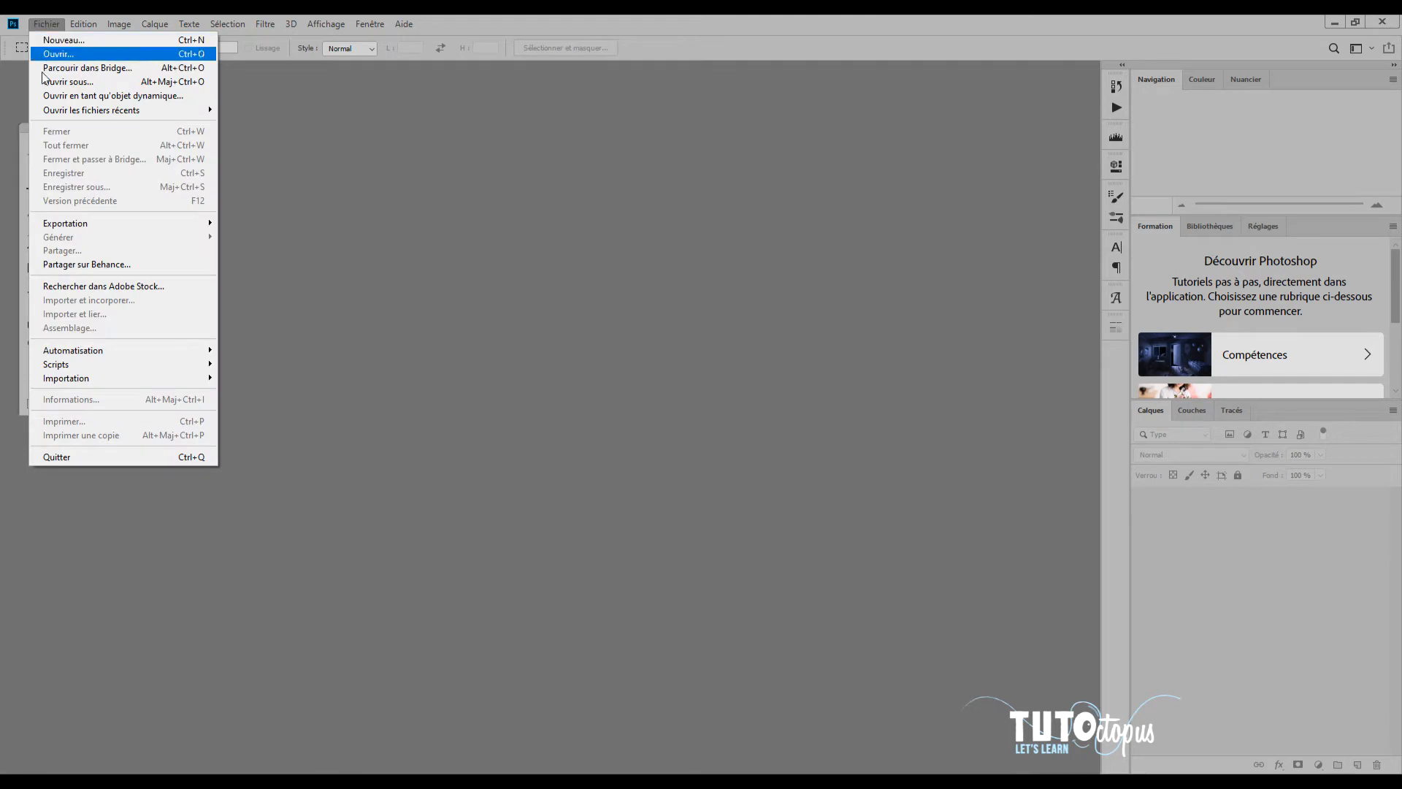
{"action": "mouse_move", "coordinate": [91, 380]}
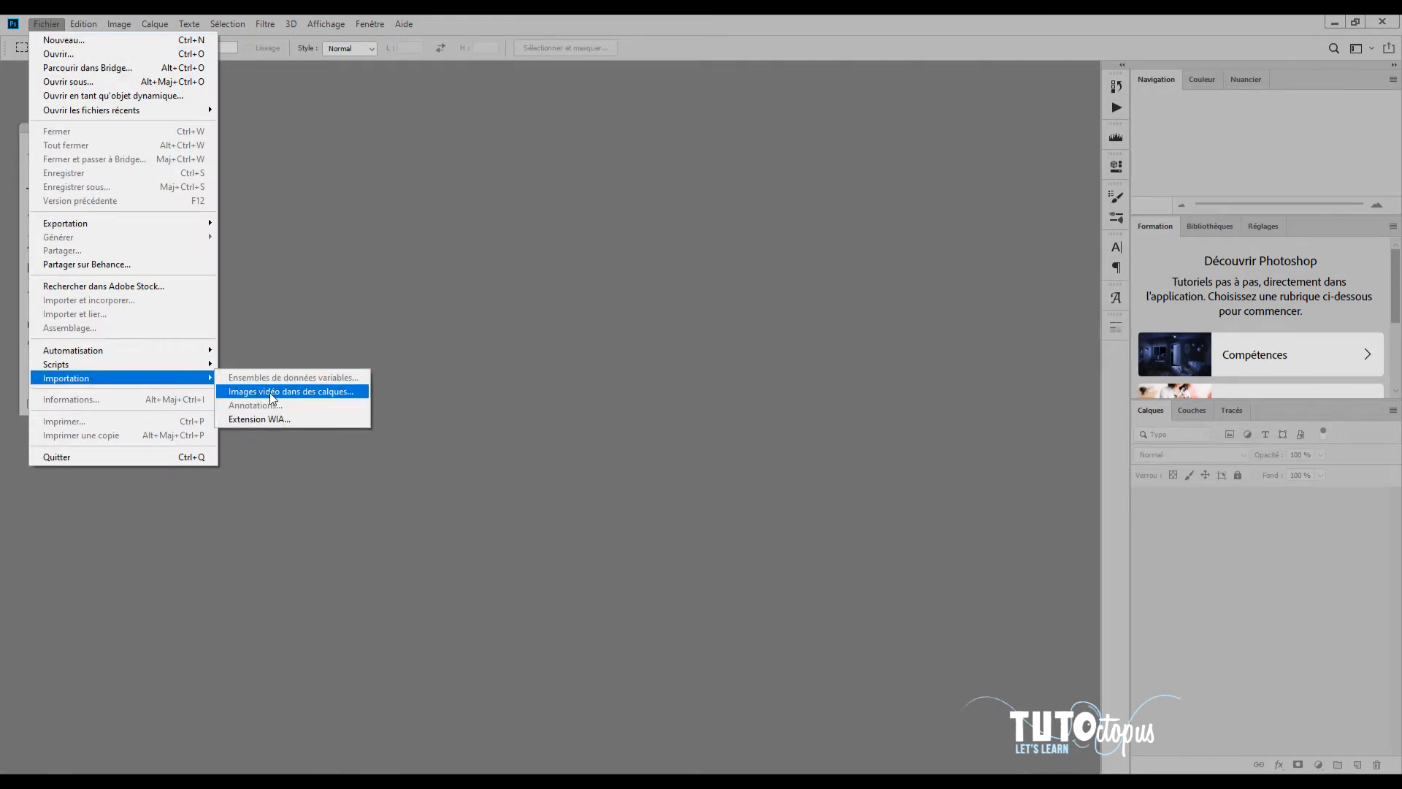
{"action": "left_click", "coordinate": [335, 393]}
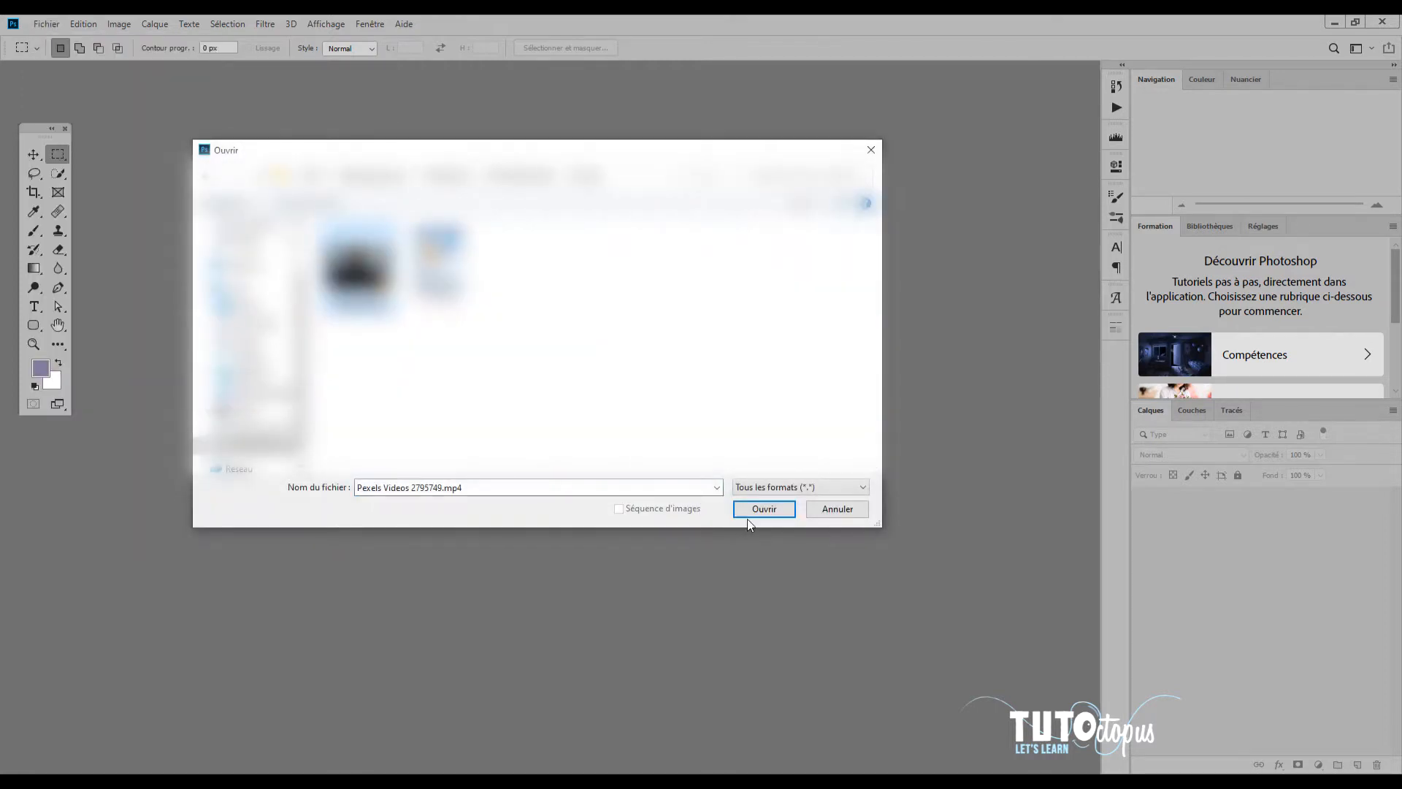
{"action": "left_click", "coordinate": [788, 514]}
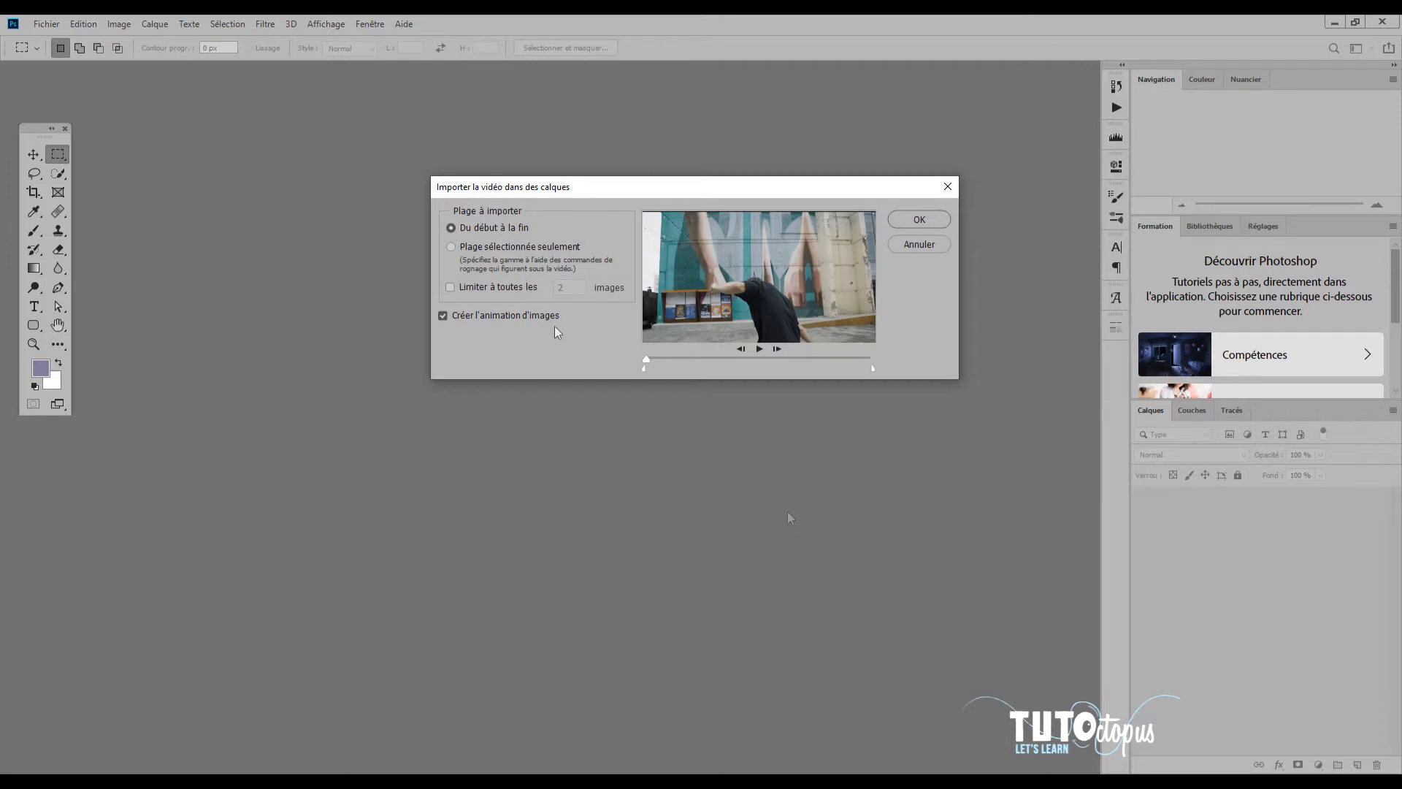
Step: Preview the video, trim its start and end to a short middle section, and import only that range as layers with a frame animation
{"action": "left_click", "coordinate": [758, 349]}
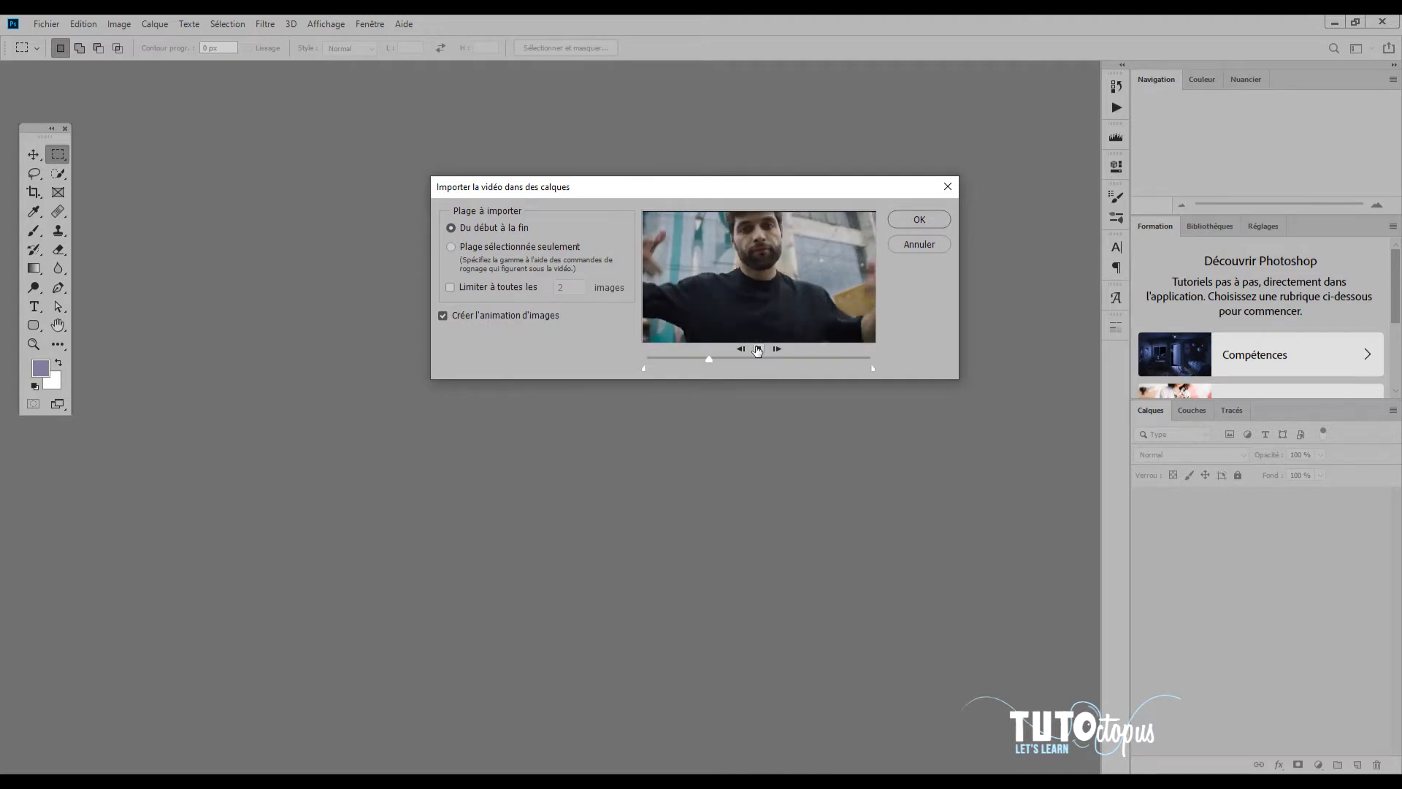
{"action": "left_click", "coordinate": [759, 350]}
{"action": "left_click_drag", "start_coordinate": [752, 359], "coordinate": [713, 362]}
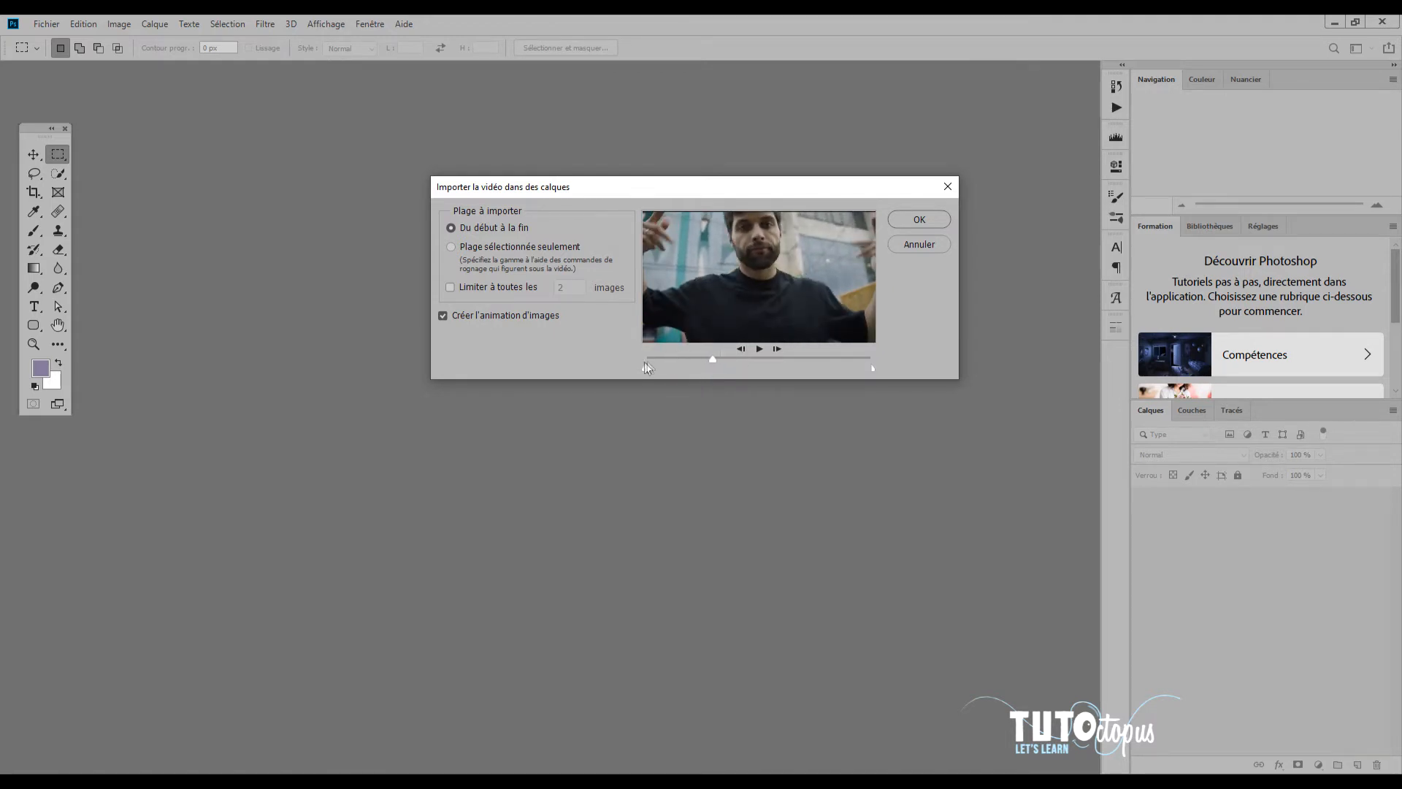
{"action": "left_click_drag", "start_coordinate": [642, 368], "coordinate": [709, 368]}
{"action": "mouse_move", "coordinate": [871, 369]}
{"action": "left_mouse_down"}
{"action": "mouse_move", "coordinate": [725, 376]}
{"action": "mouse_move", "coordinate": [763, 365]}
{"action": "left_mouse_up"}
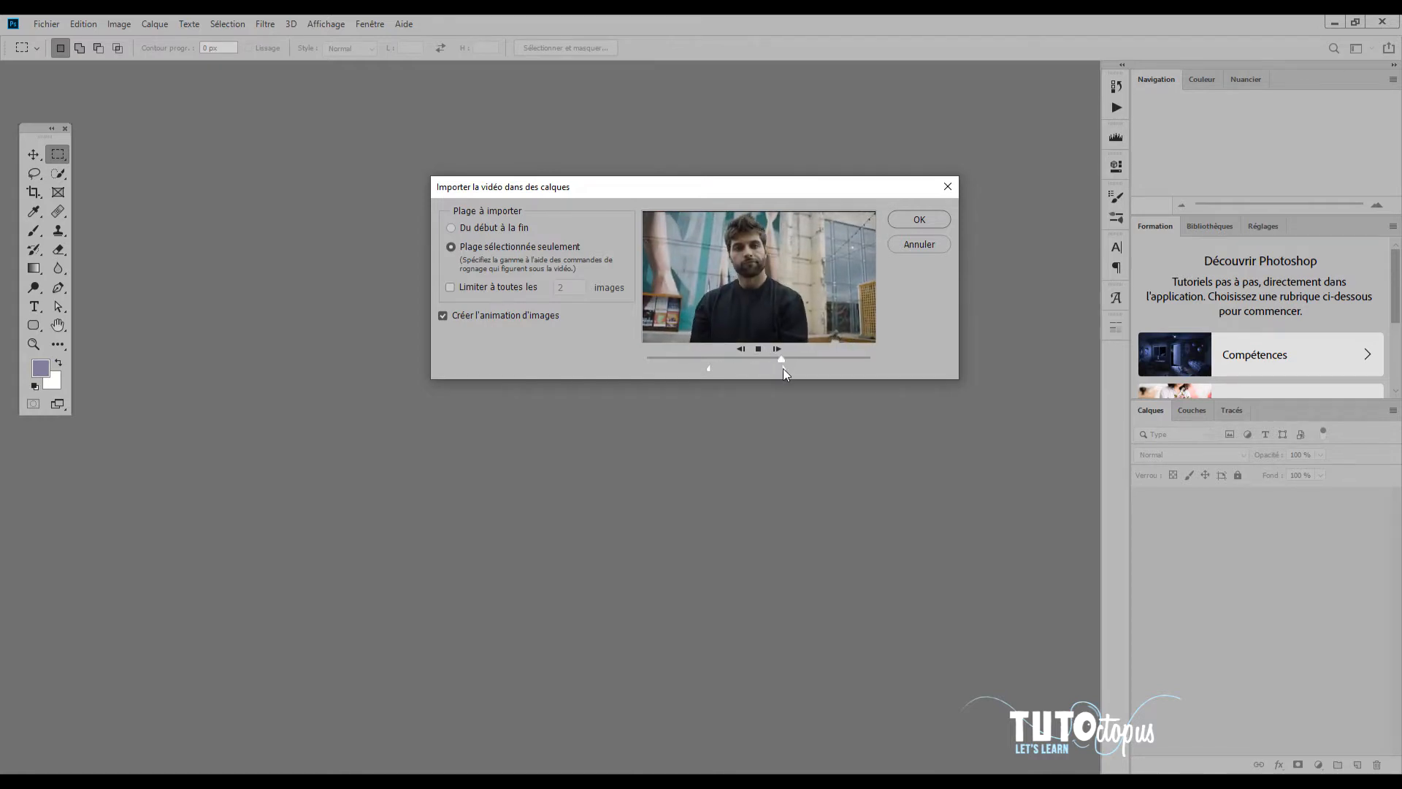
{"action": "left_click", "coordinate": [921, 219]}
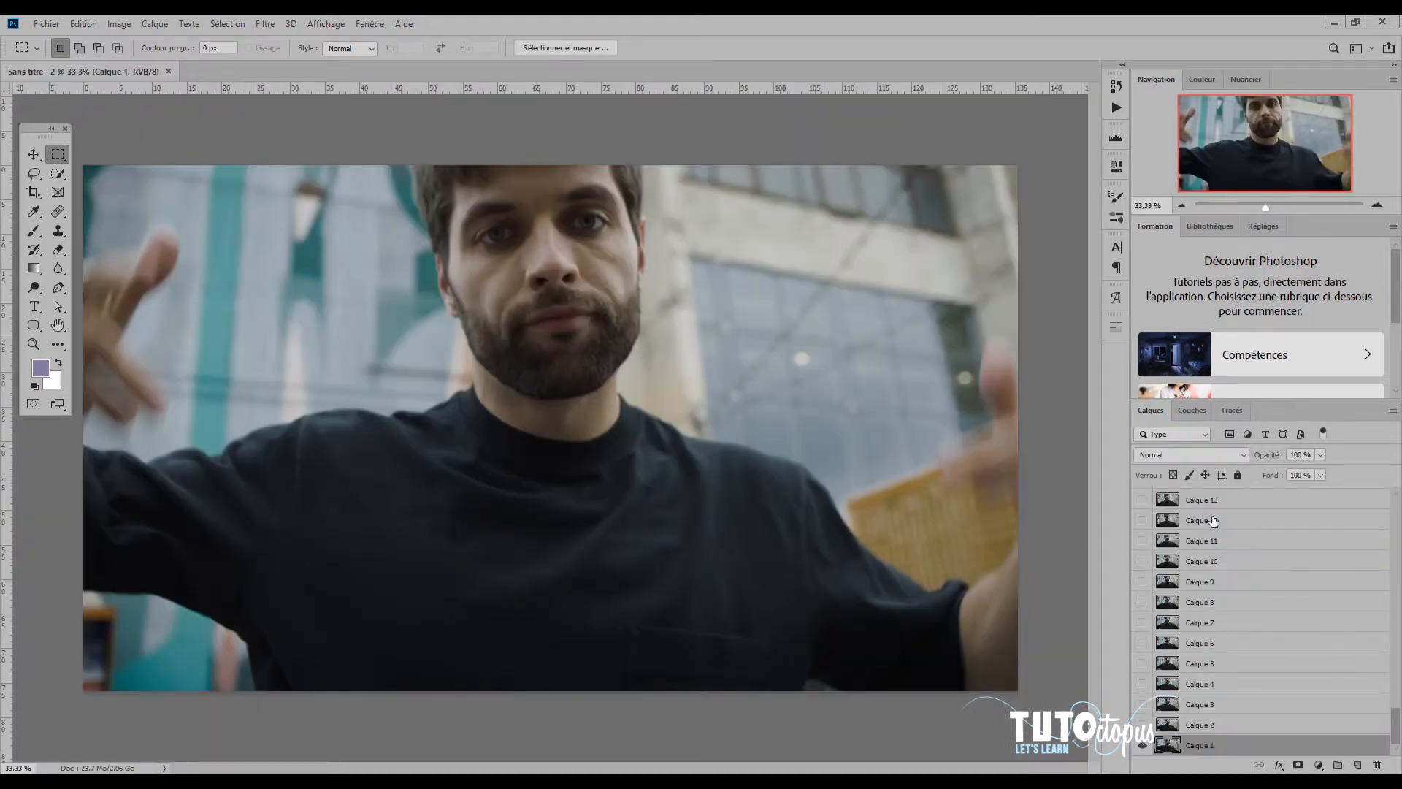
Step: Look through the imported frame layers and display the animation timeline (Montage)
{"action": "left_click_drag", "start_coordinate": [1397, 734], "coordinate": [1316, 498]}
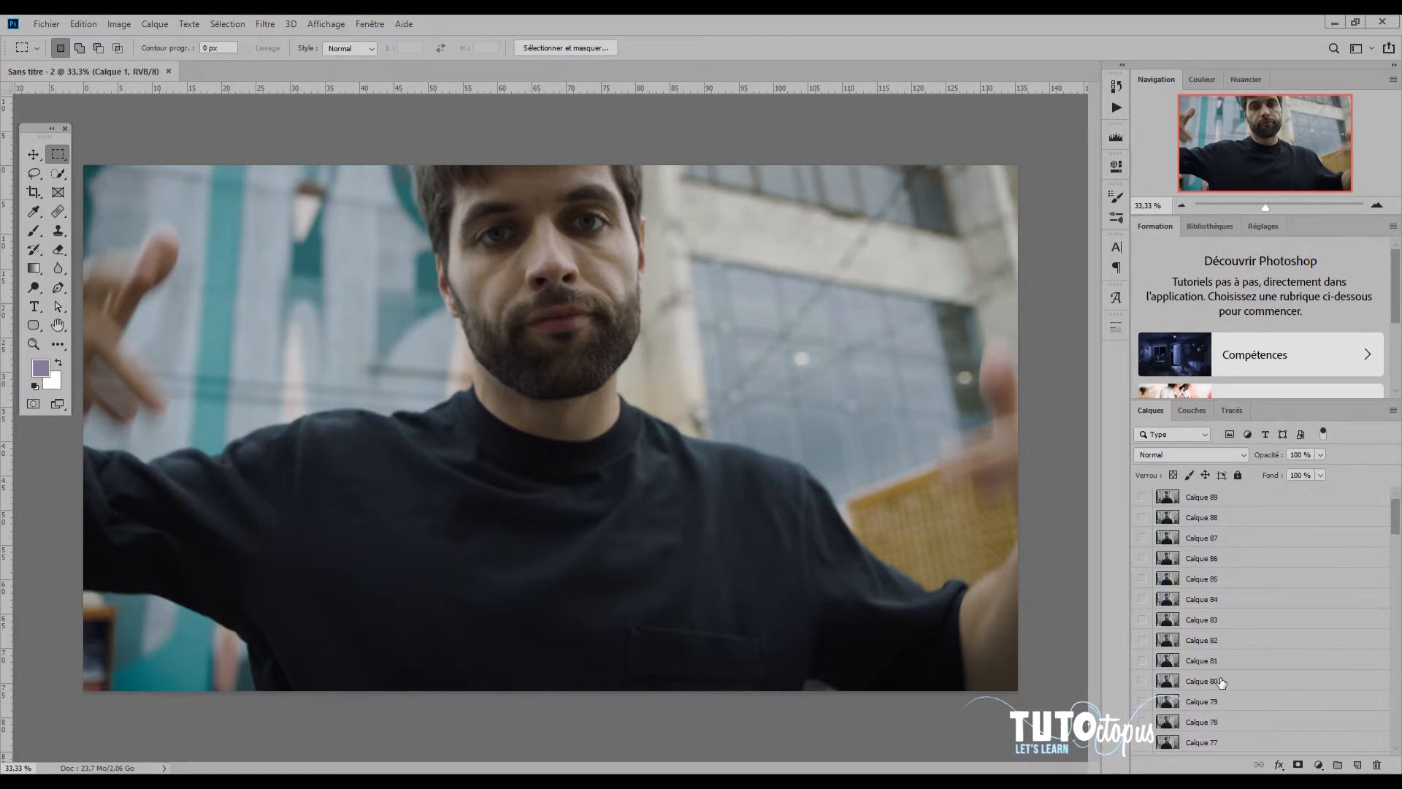
{"action": "left_click_drag", "start_coordinate": [1398, 516], "coordinate": [1391, 745]}
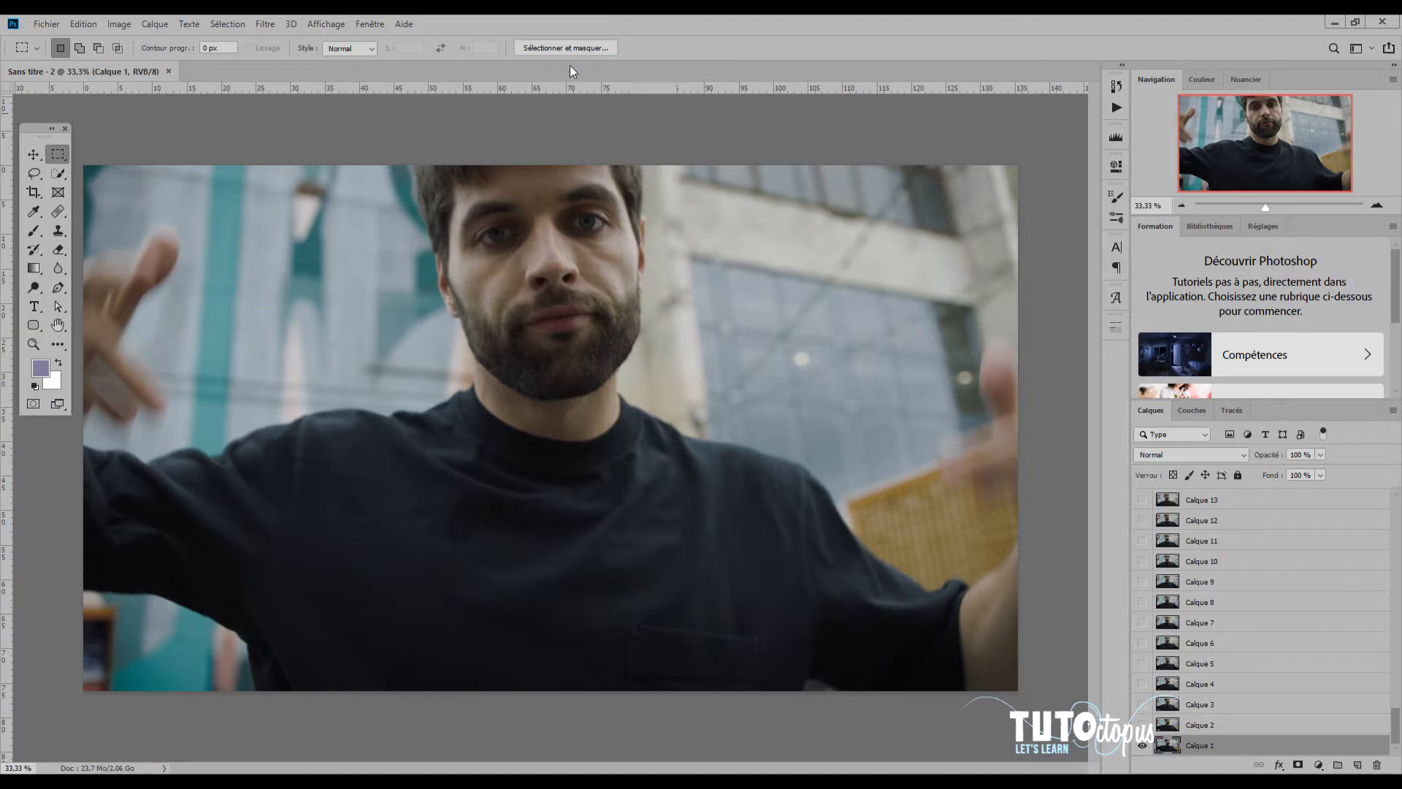
{"action": "left_click", "coordinate": [335, 25]}
{"action": "mouse_move", "coordinate": [364, 24]}
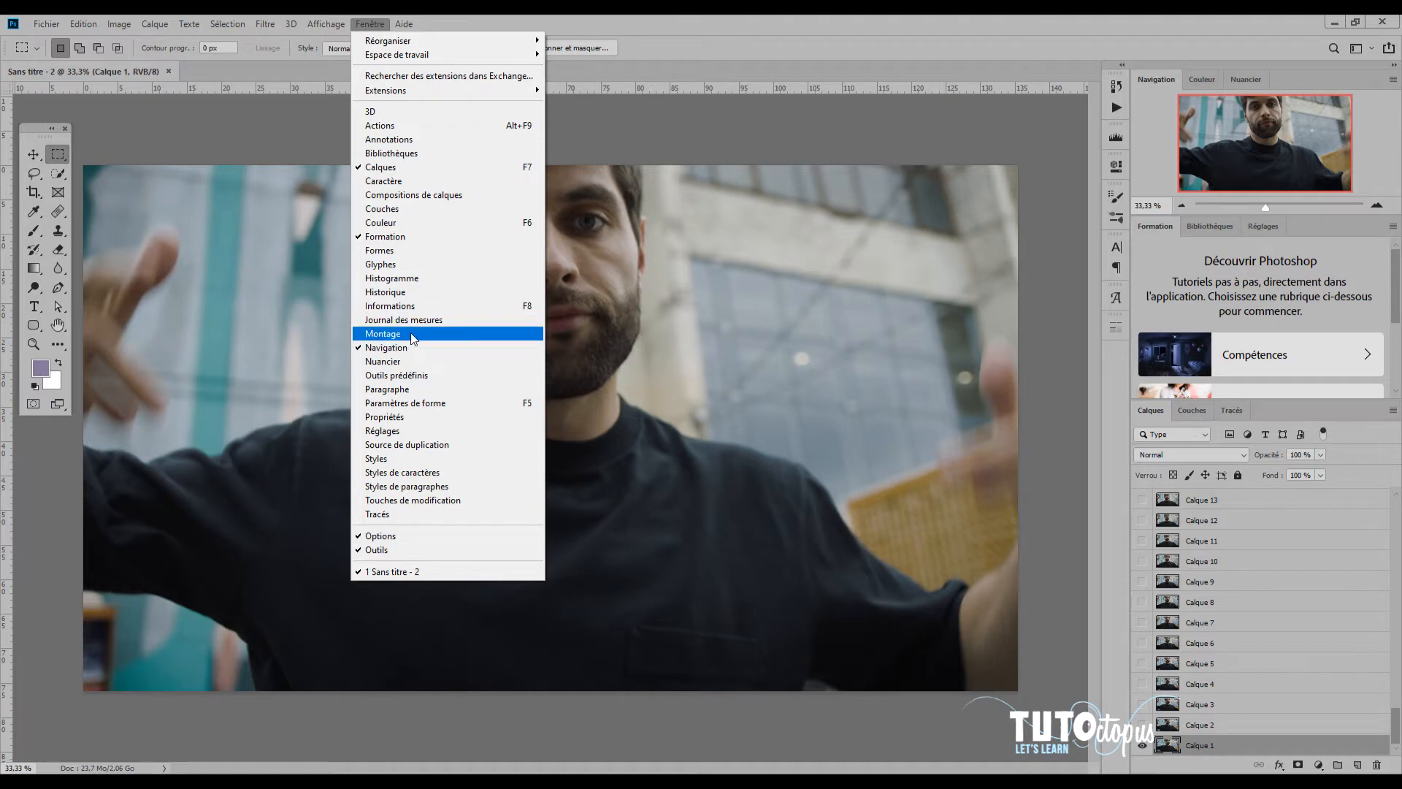
{"action": "left_click", "coordinate": [461, 340]}
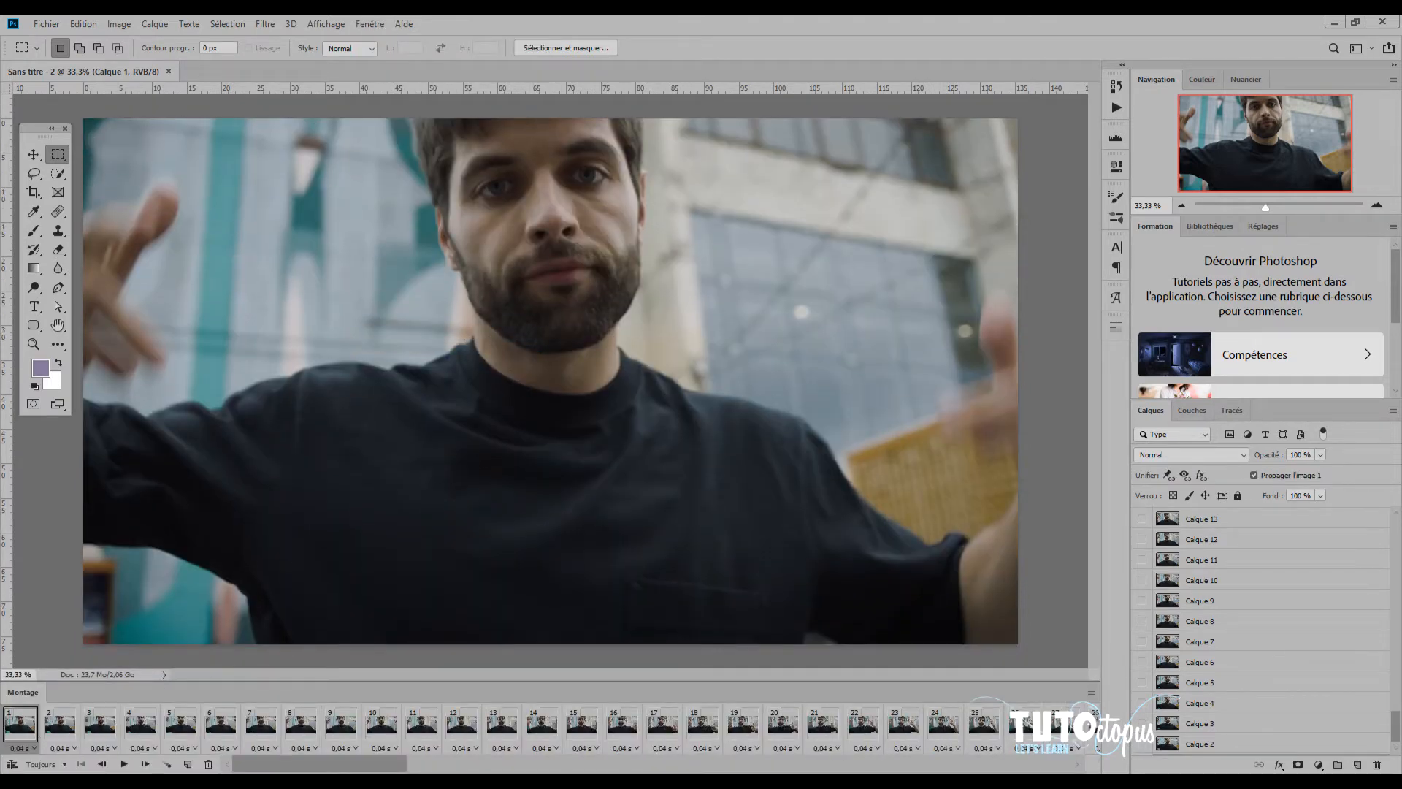
Step: Play the frame animation, stop it, and return to the first frame
{"action": "left_click", "coordinate": [128, 764]}
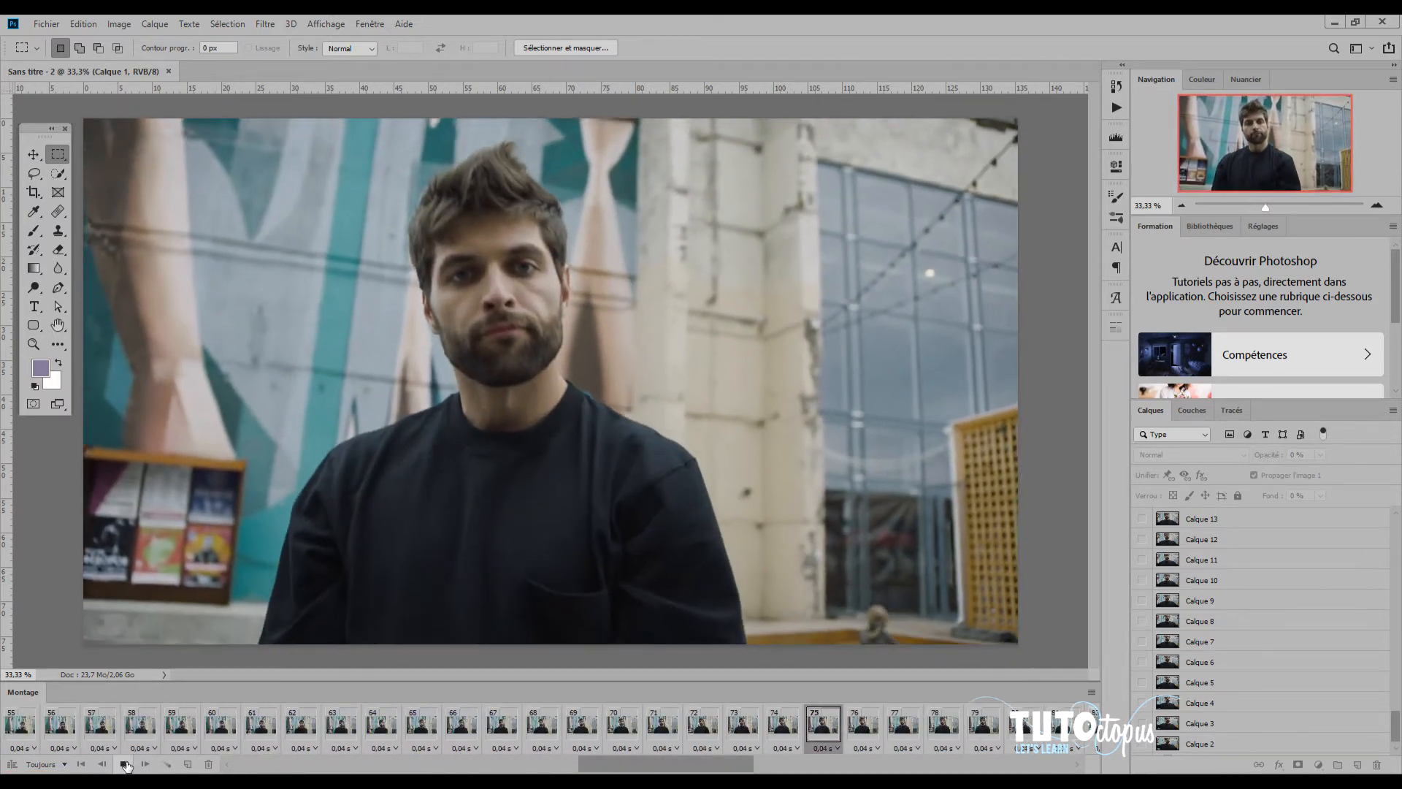
{"action": "left_click", "coordinate": [125, 765]}
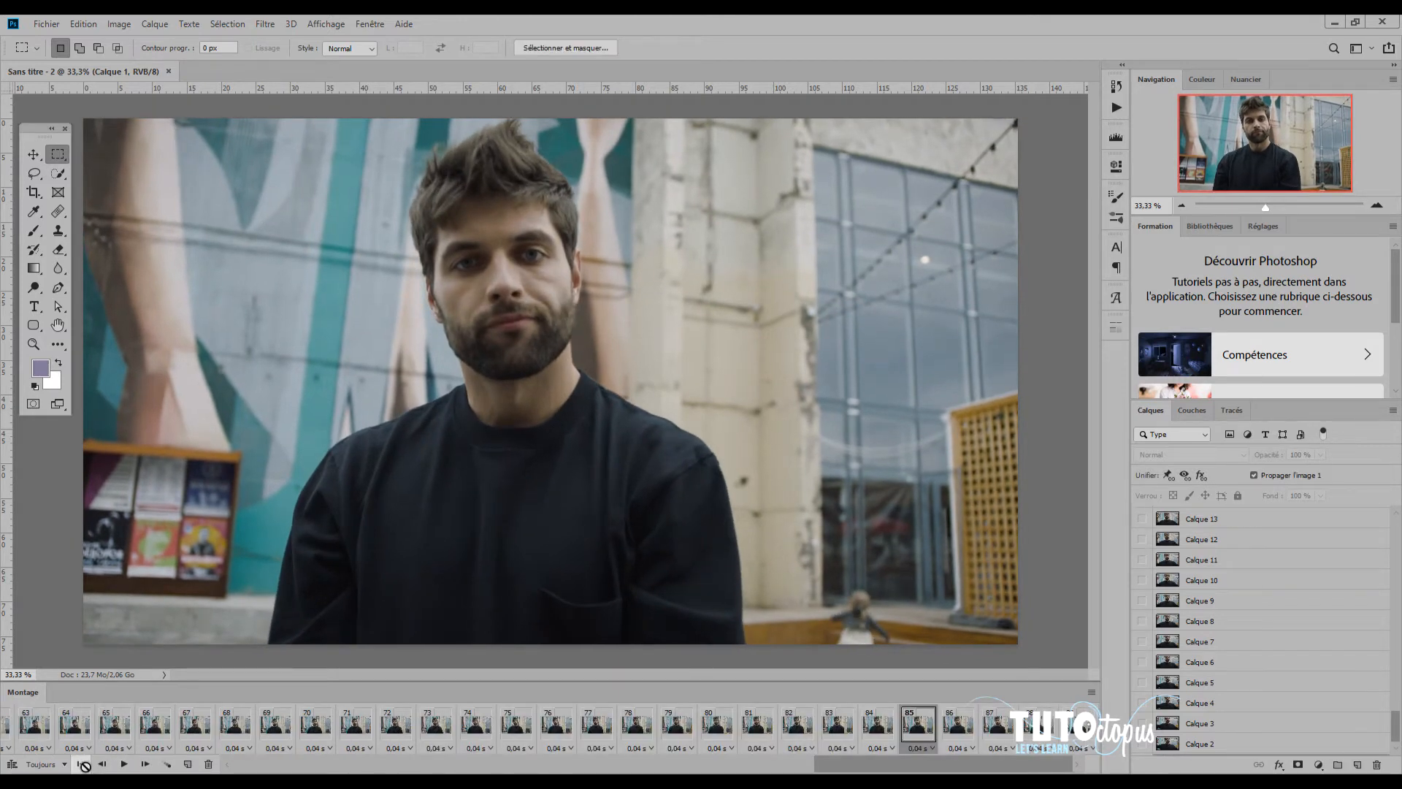
{"action": "left_click", "coordinate": [80, 763]}
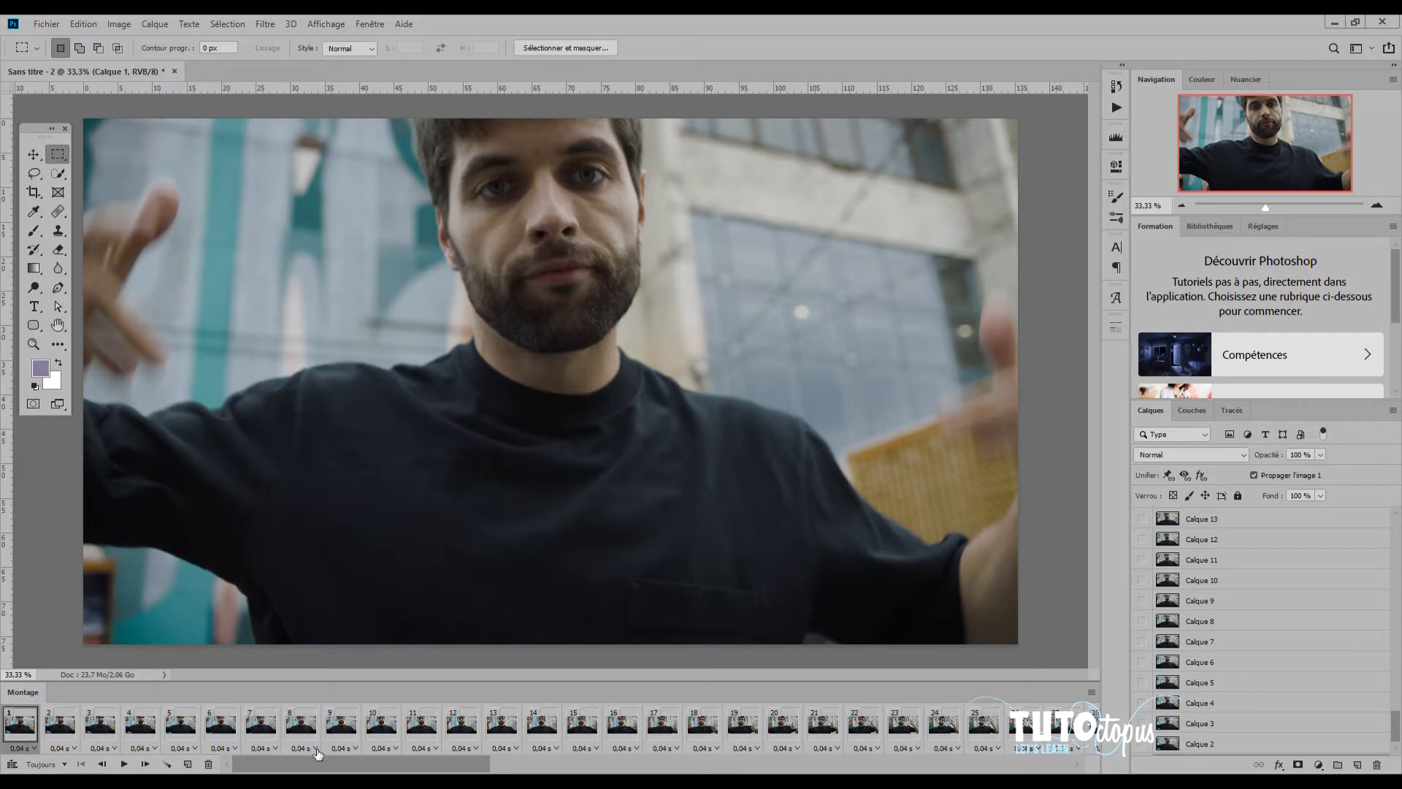
Step: Set the delay of all animation frames to 0.1 seconds and play the animation to check its speed
{"action": "left_click_drag", "start_coordinate": [305, 765], "coordinate": [915, 756]}
{"action": "left_click", "coordinate": [1078, 729], "text": "shift"}
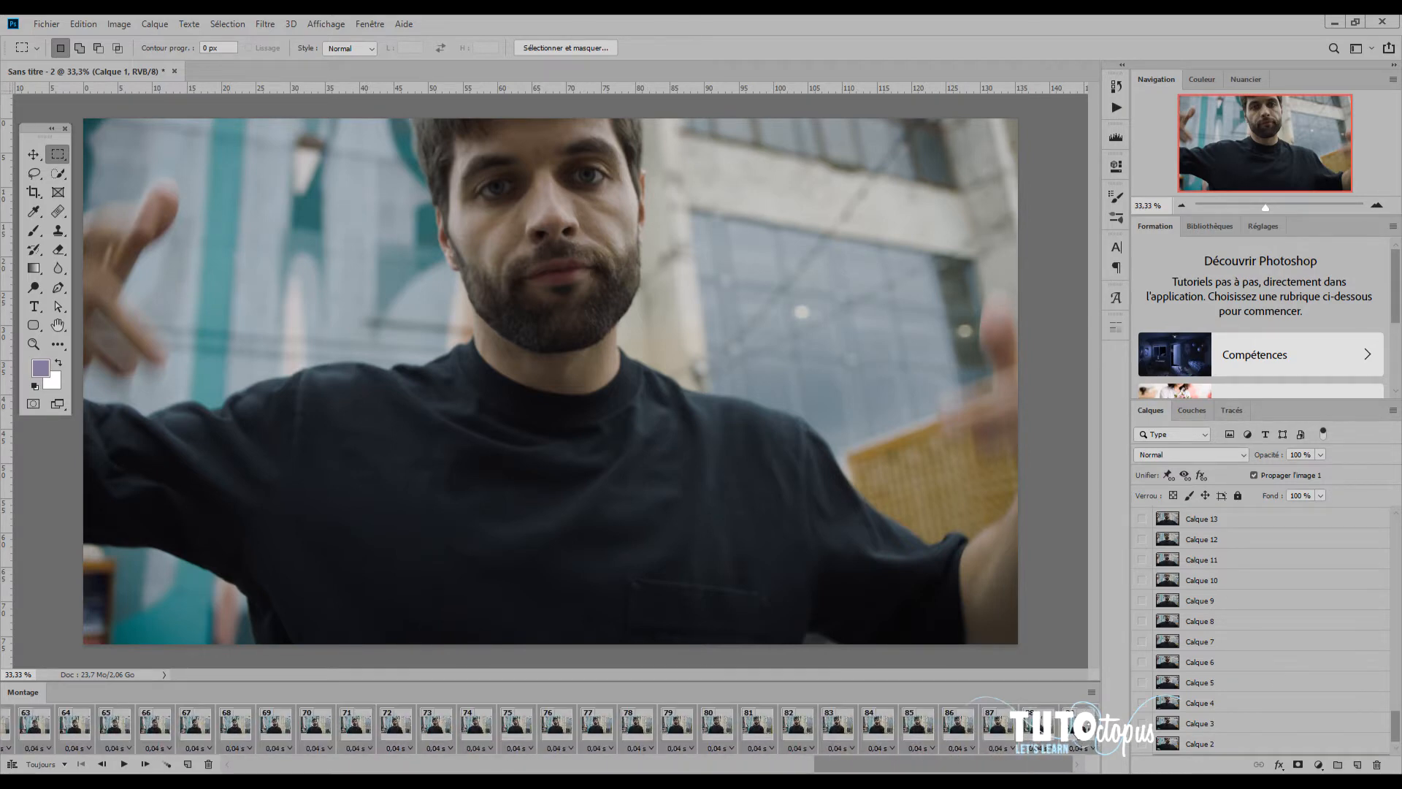
{"action": "left_click_drag", "start_coordinate": [839, 765], "coordinate": [249, 764]}
{"action": "left_click", "coordinate": [32, 748]}
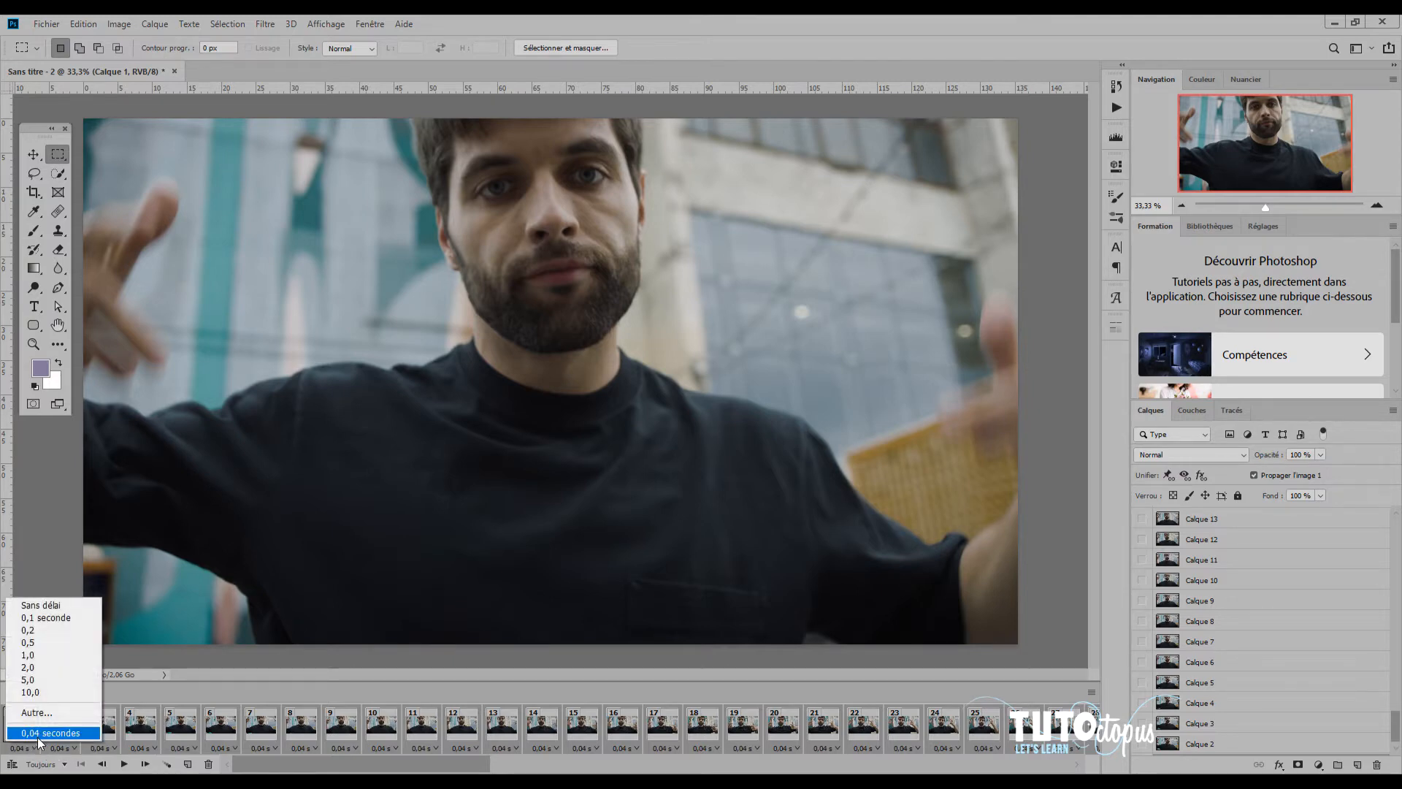
{"action": "left_click", "coordinate": [49, 620]}
{"action": "left_click", "coordinate": [121, 764]}
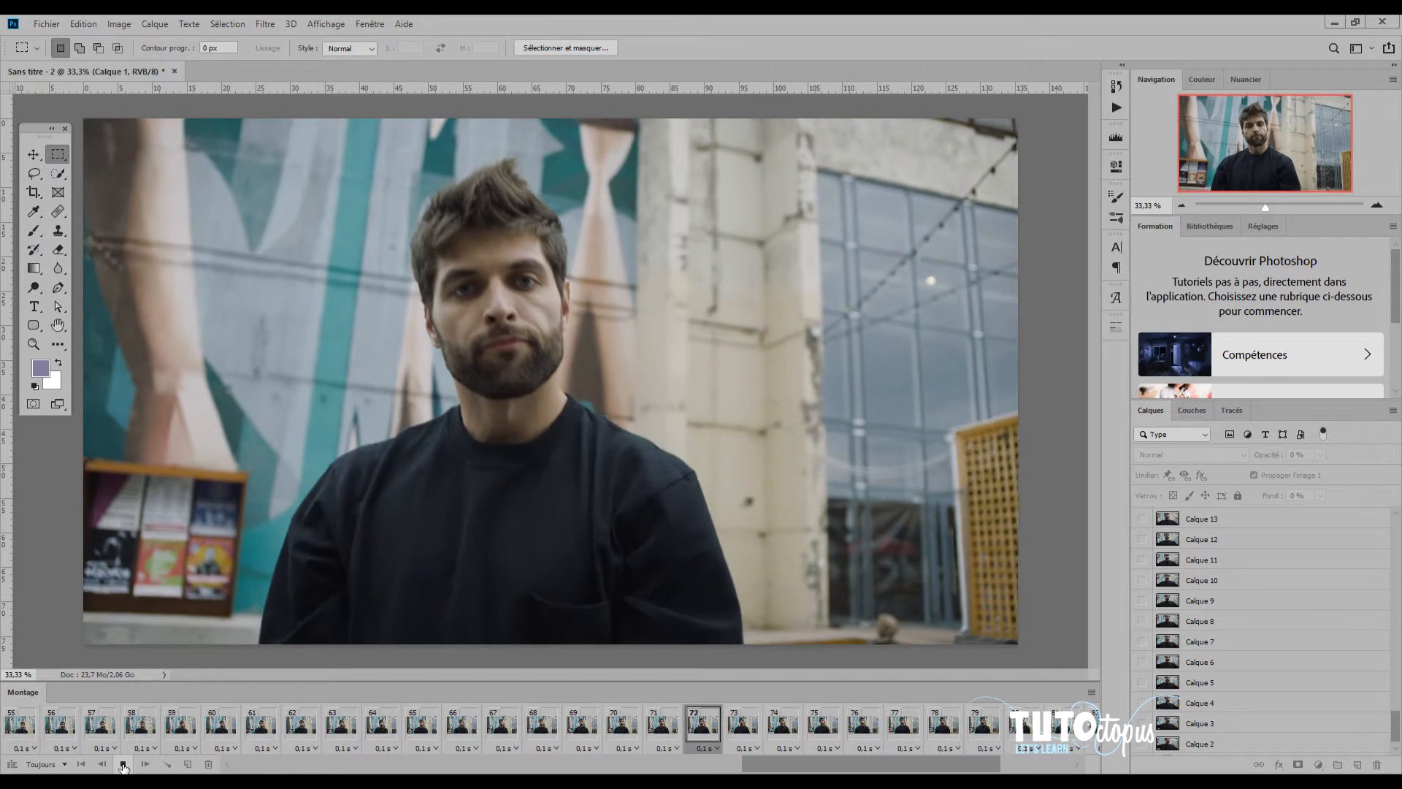
{"action": "left_click", "coordinate": [122, 765]}
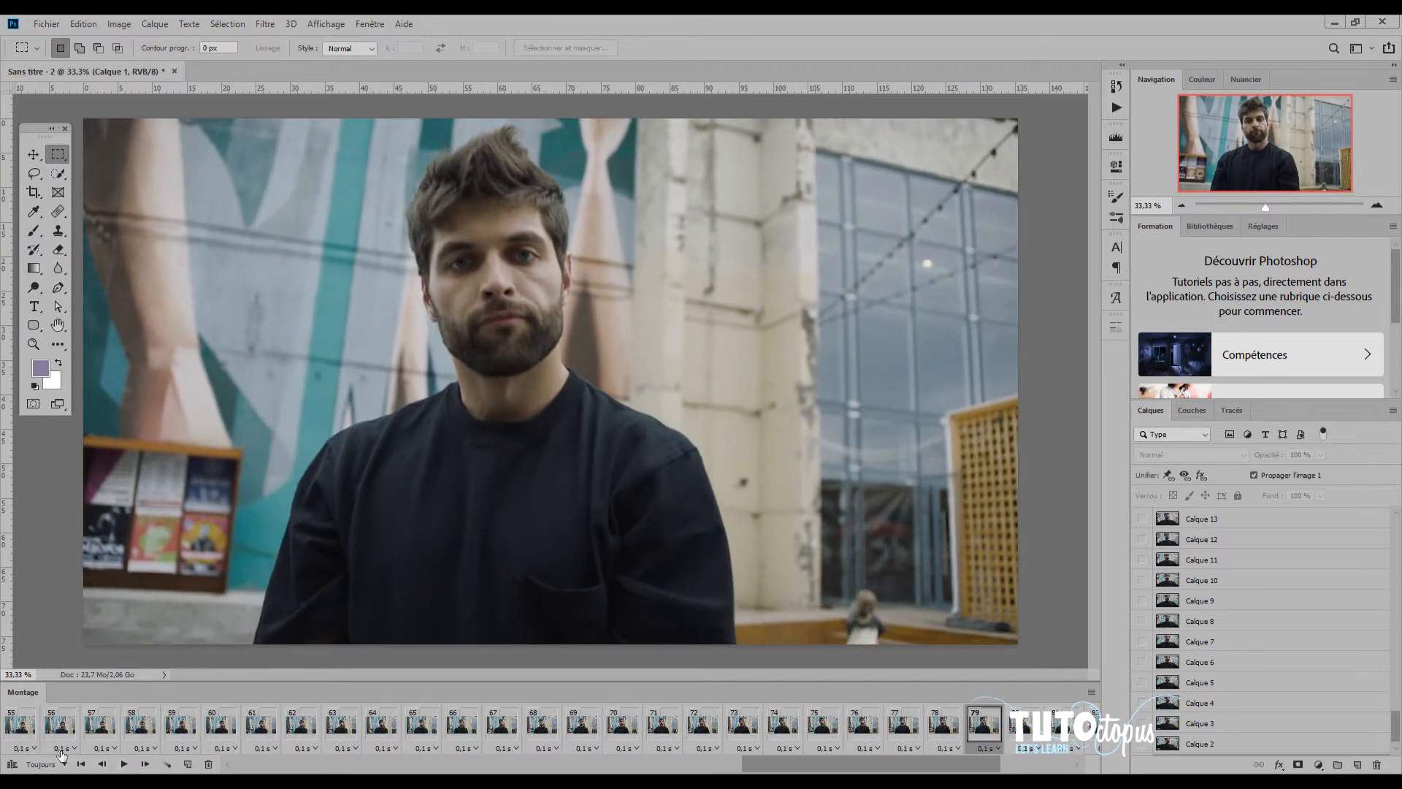
Step: Set all animation frames to no delay (Sans délai) and play the animation to check its speed
{"action": "left_click", "coordinate": [22, 731]}
{"action": "left_click_drag", "start_coordinate": [776, 764], "coordinate": [875, 767]}
{"action": "left_click", "coordinate": [21, 730]}
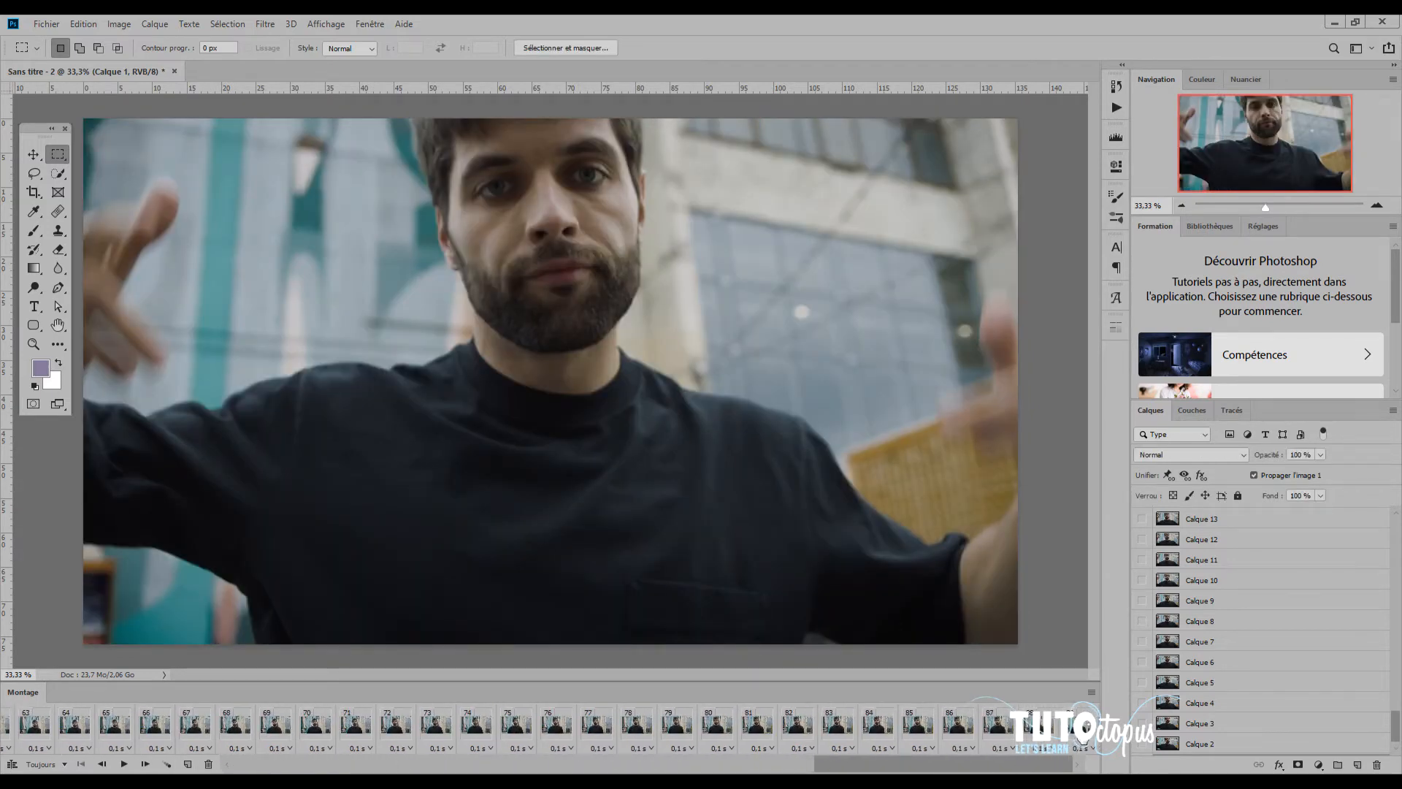
{"action": "left_click", "coordinate": [1064, 745], "text": "shift"}
{"action": "left_click", "coordinate": [927, 748]}
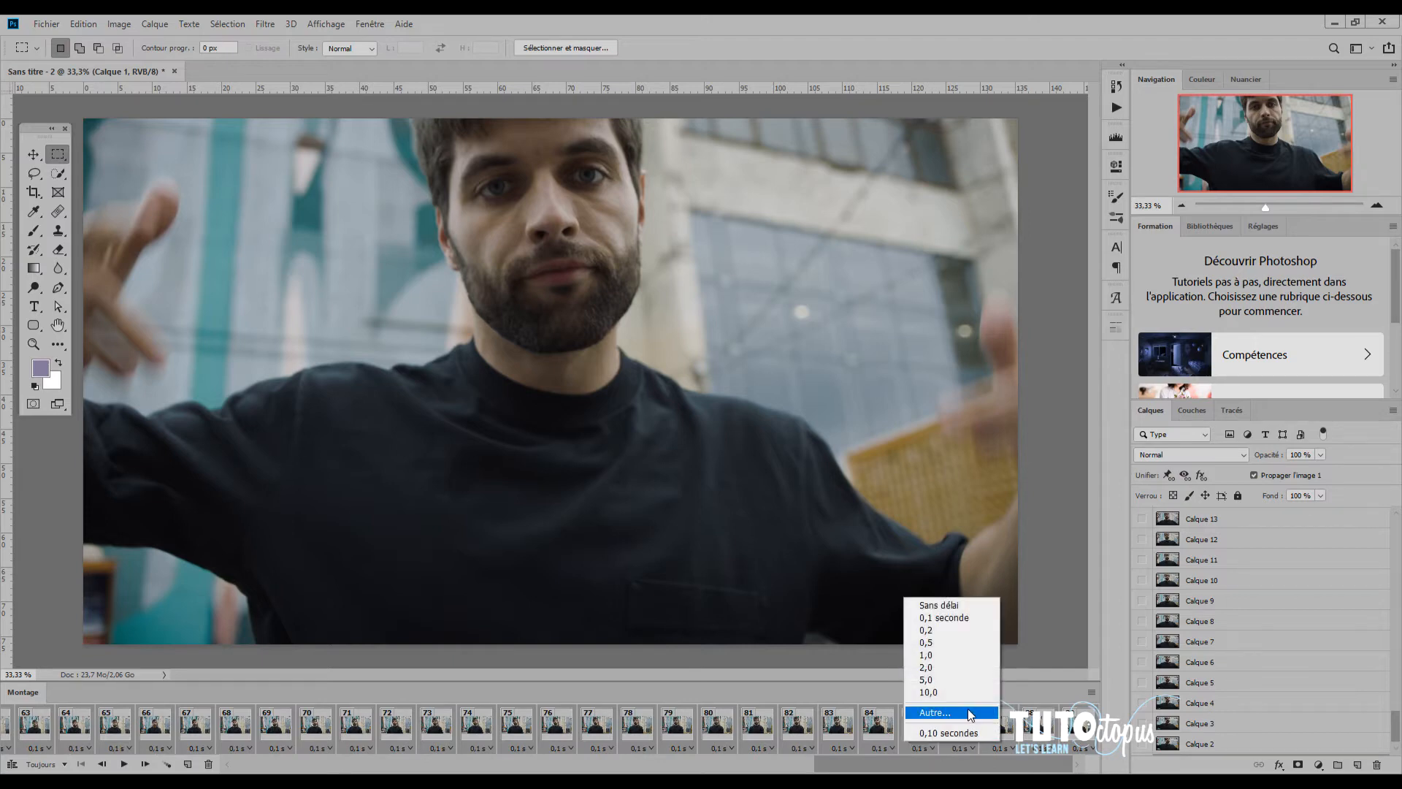
{"action": "left_click", "coordinate": [942, 605]}
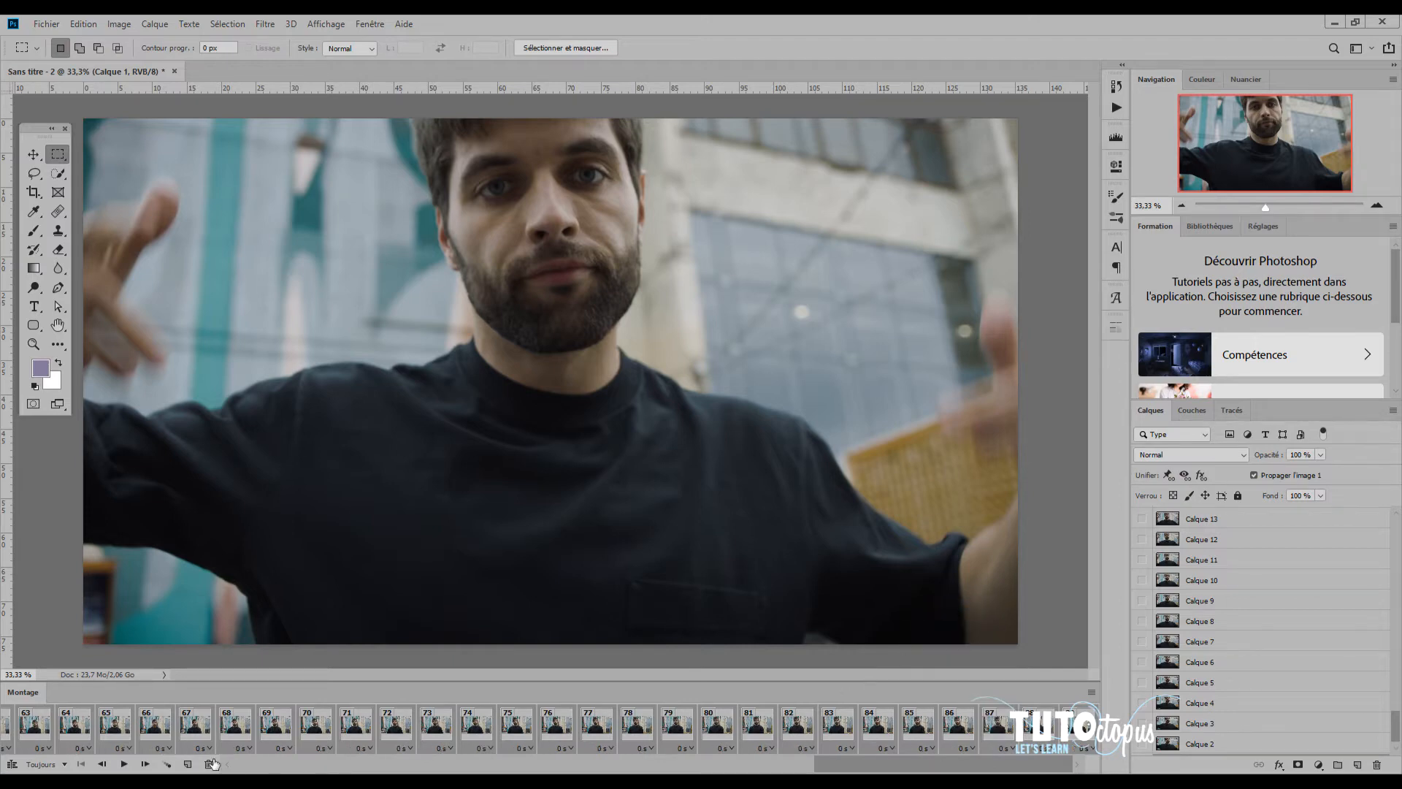
{"action": "left_click", "coordinate": [123, 763]}
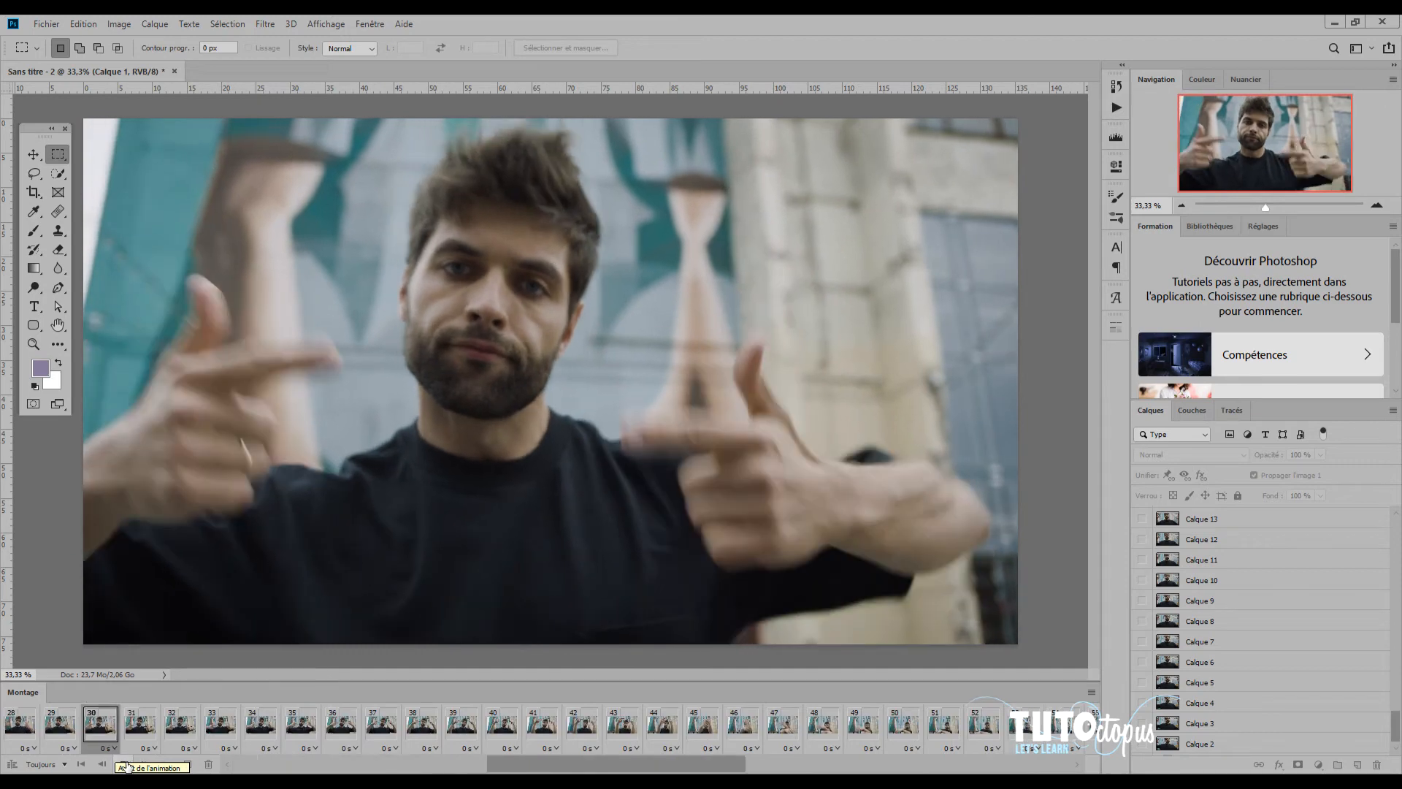
{"action": "left_click", "coordinate": [126, 764]}
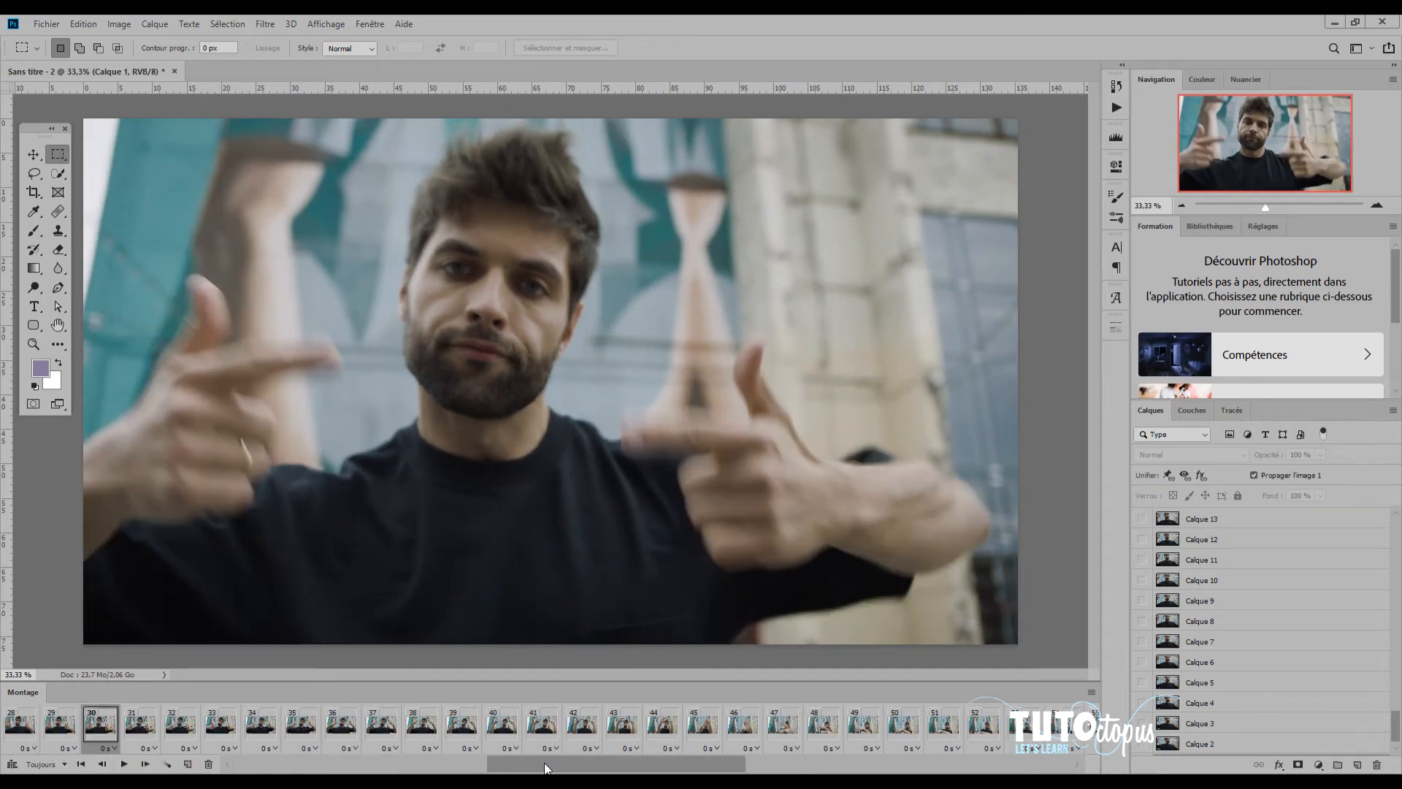
Step: Set a custom delay of 0.01 seconds for all animation frames
{"action": "left_click_drag", "start_coordinate": [540, 763], "coordinate": [208, 764]}
{"action": "left_click", "coordinate": [27, 739]}
{"action": "left_click_drag", "start_coordinate": [335, 763], "coordinate": [916, 756]}
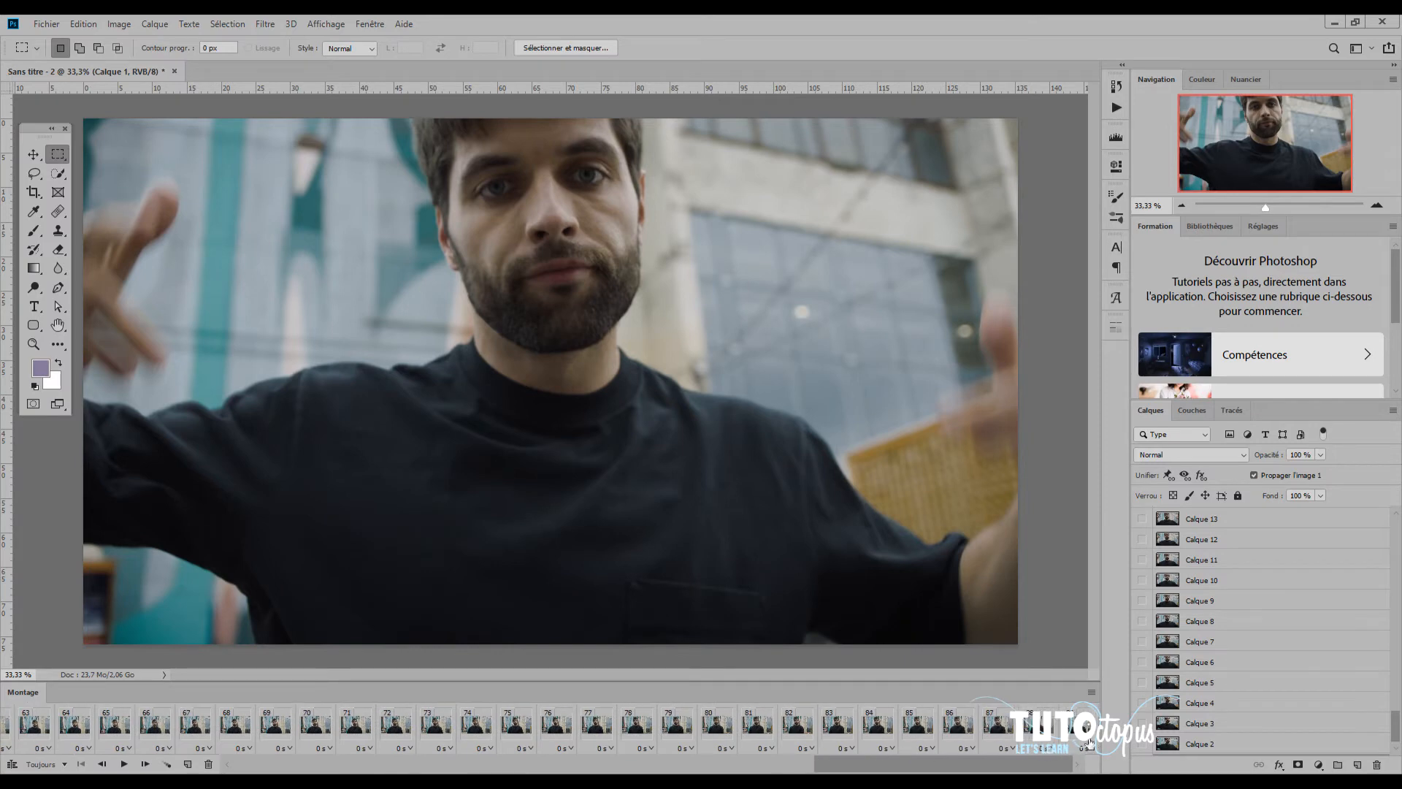
{"action": "left_click", "coordinate": [82, 749]}
{"action": "left_click", "coordinate": [90, 713]}
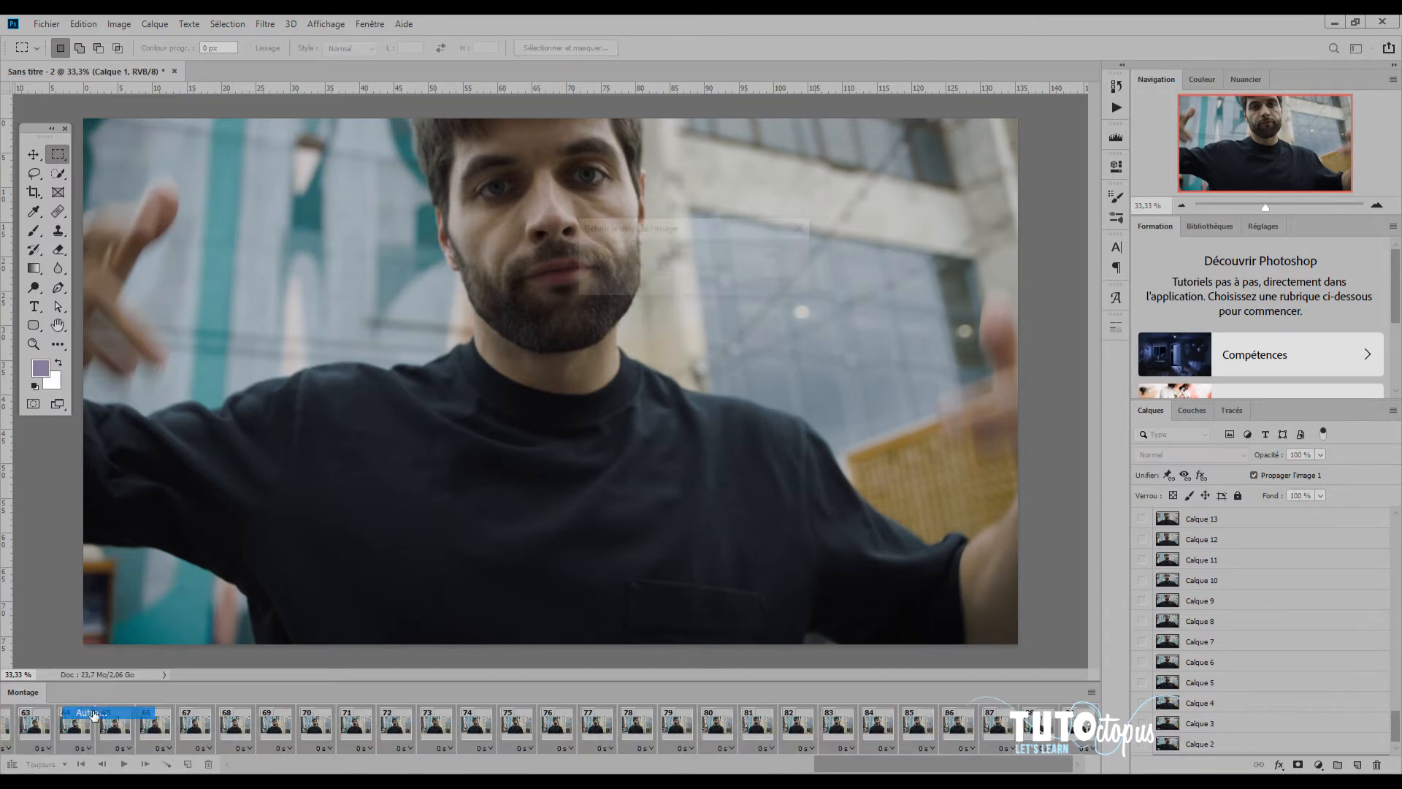
{"action": "type", "text": "001"}
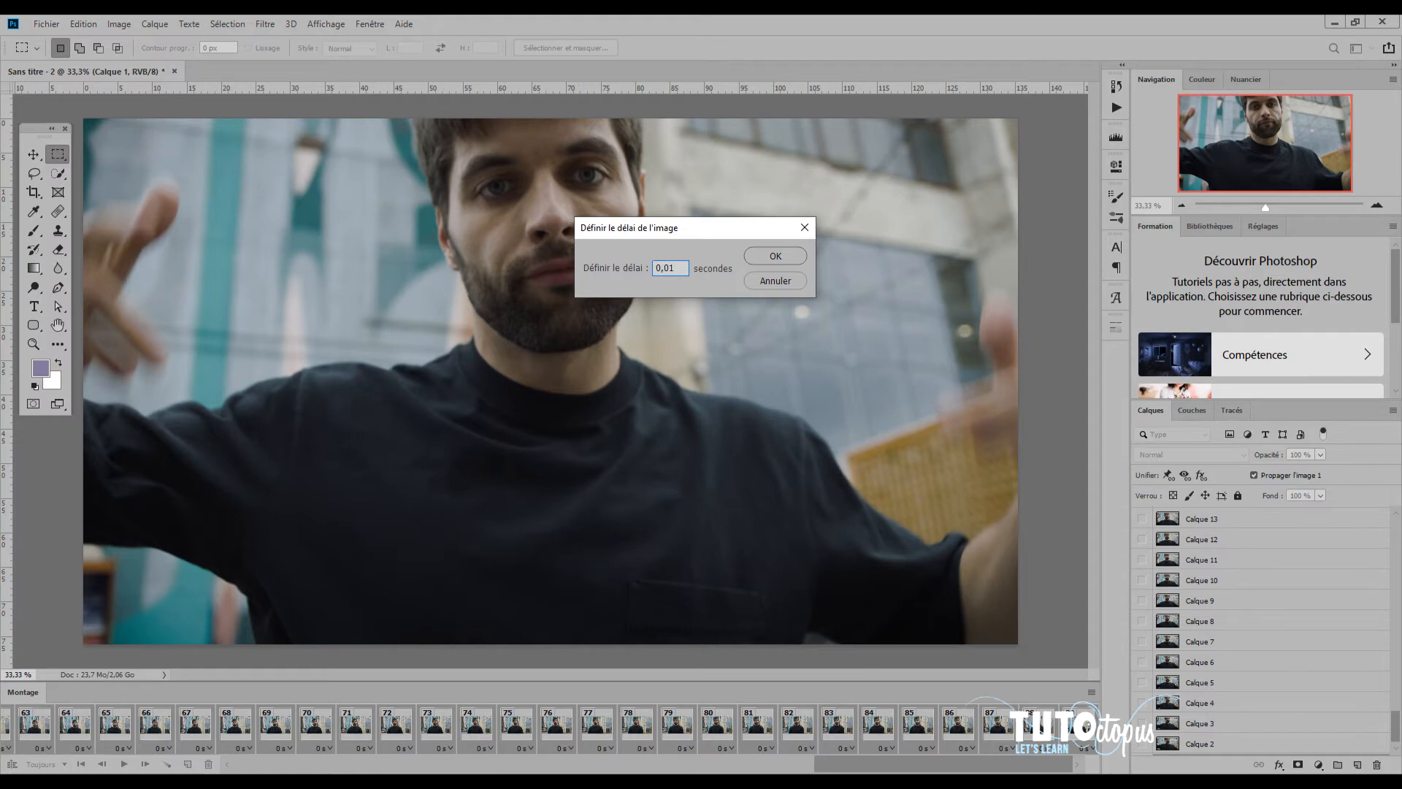
{"action": "left_click", "coordinate": [775, 255]}
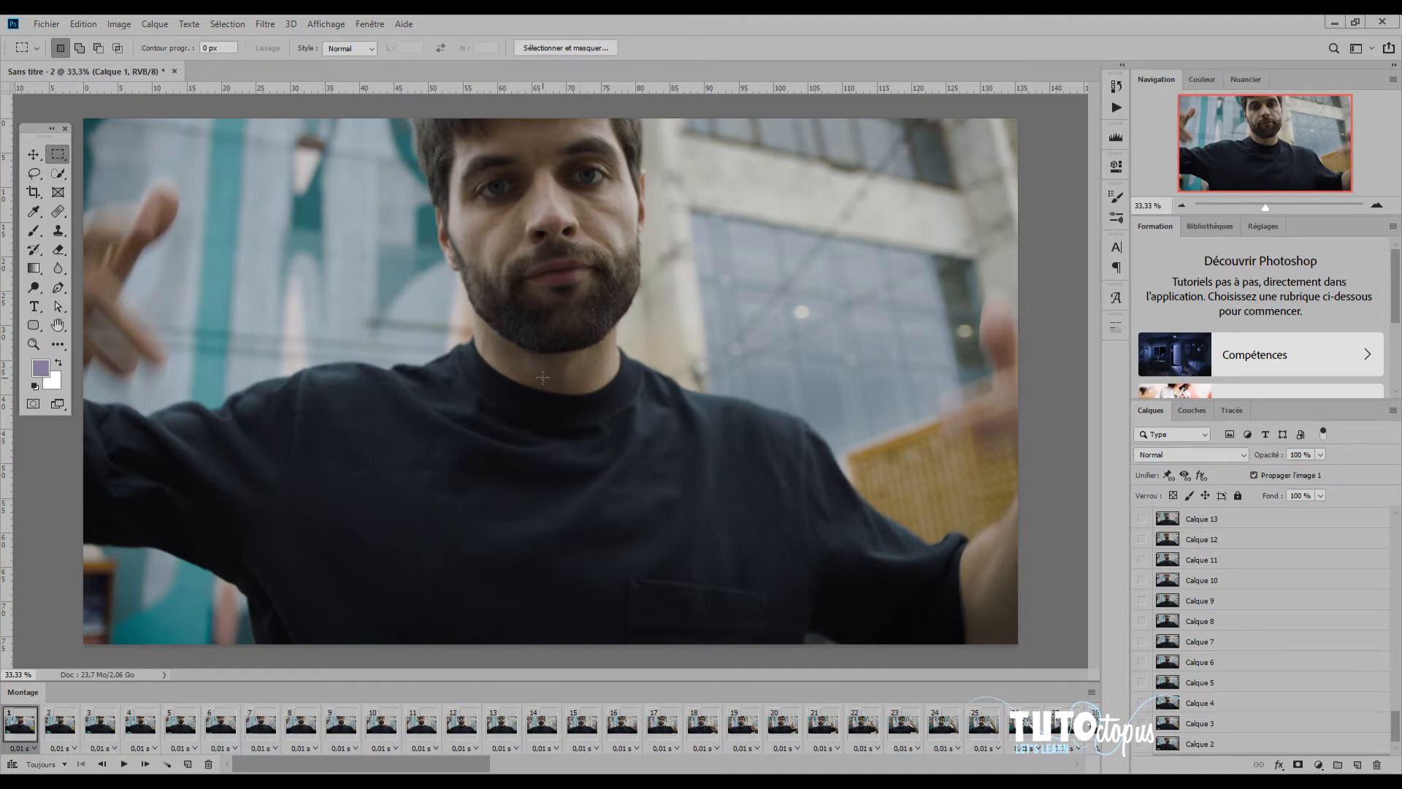
Step: Open the legacy Save for Web export for the animation and fit the whole image in the preview at 12.5%
{"action": "left_click", "coordinate": [46, 25]}
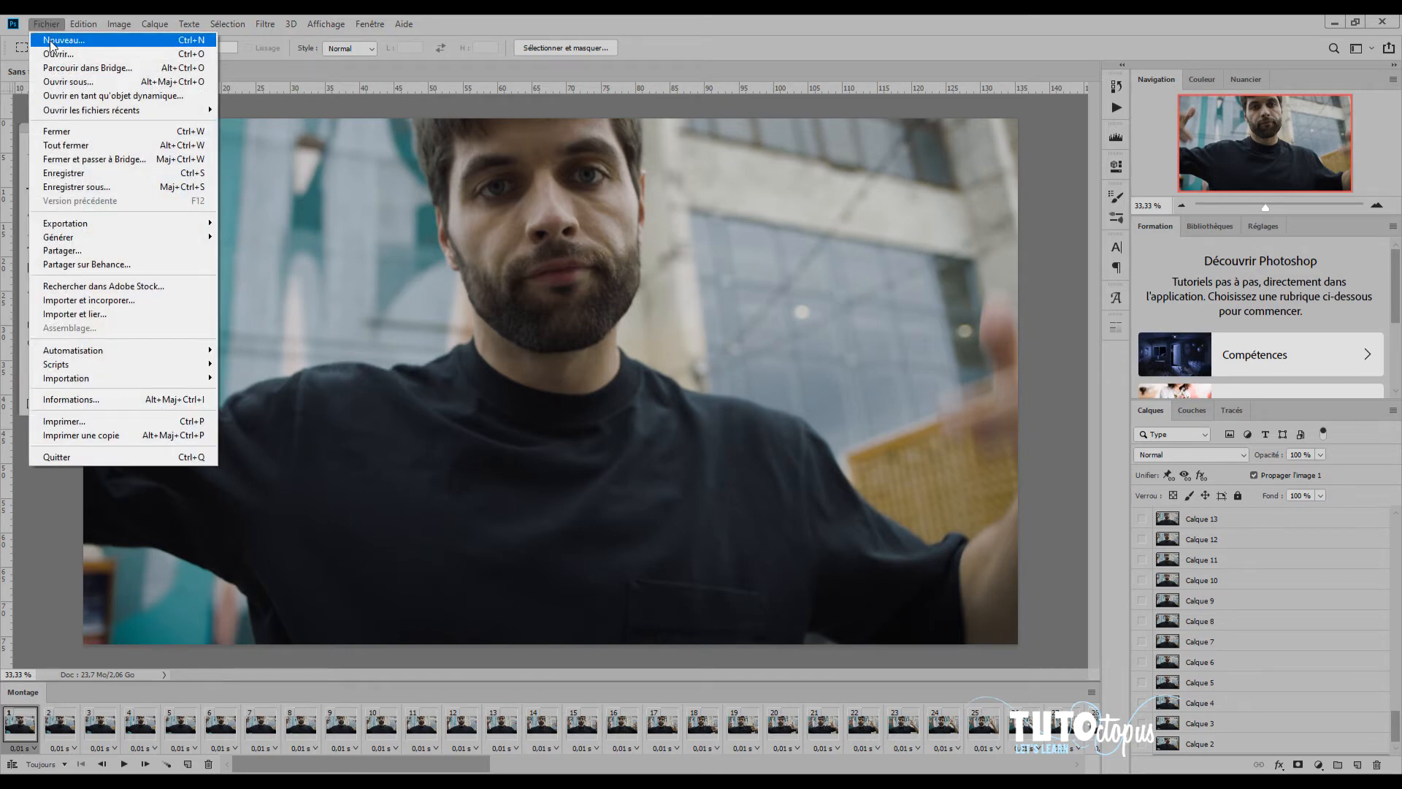
{"action": "mouse_move", "coordinate": [89, 225]}
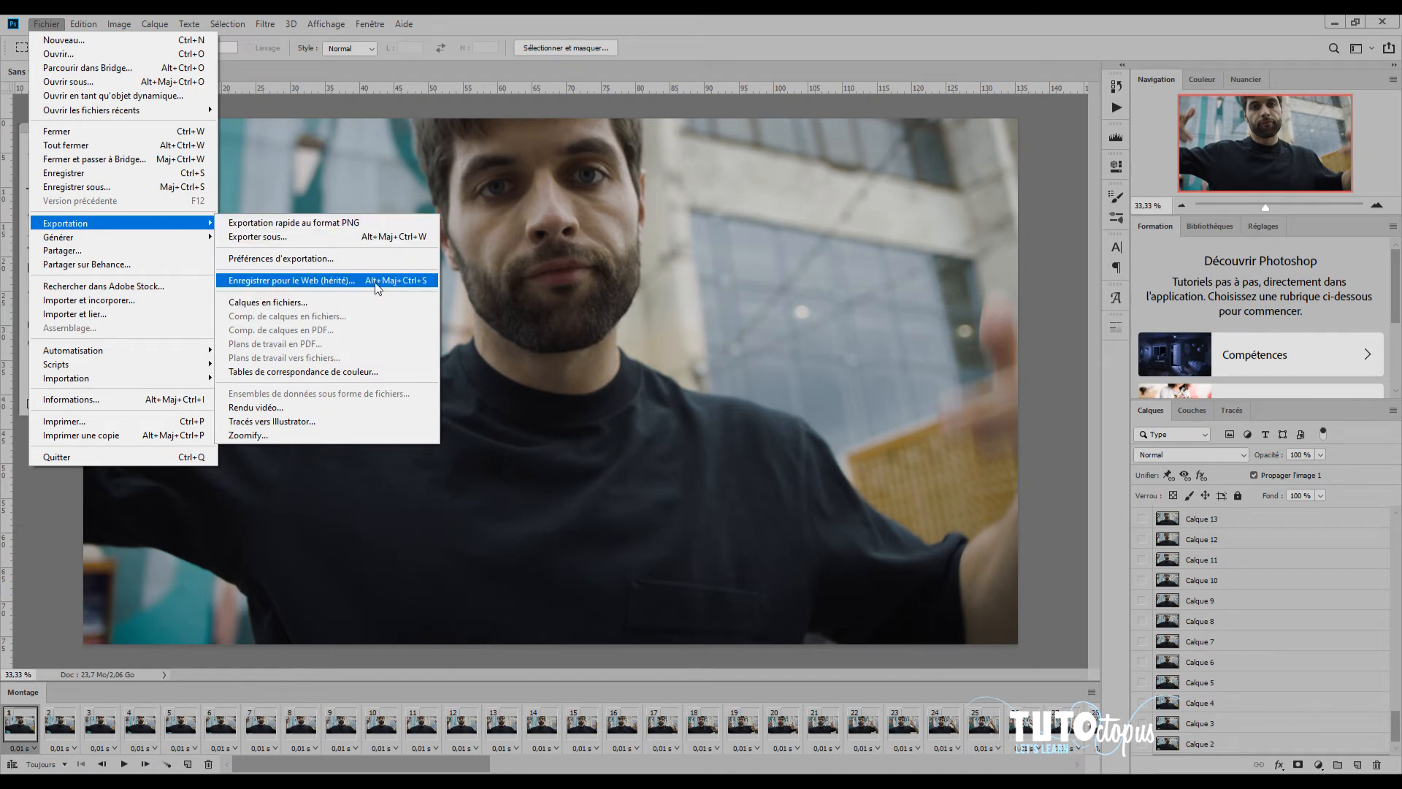
{"action": "left_click", "coordinate": [333, 279]}
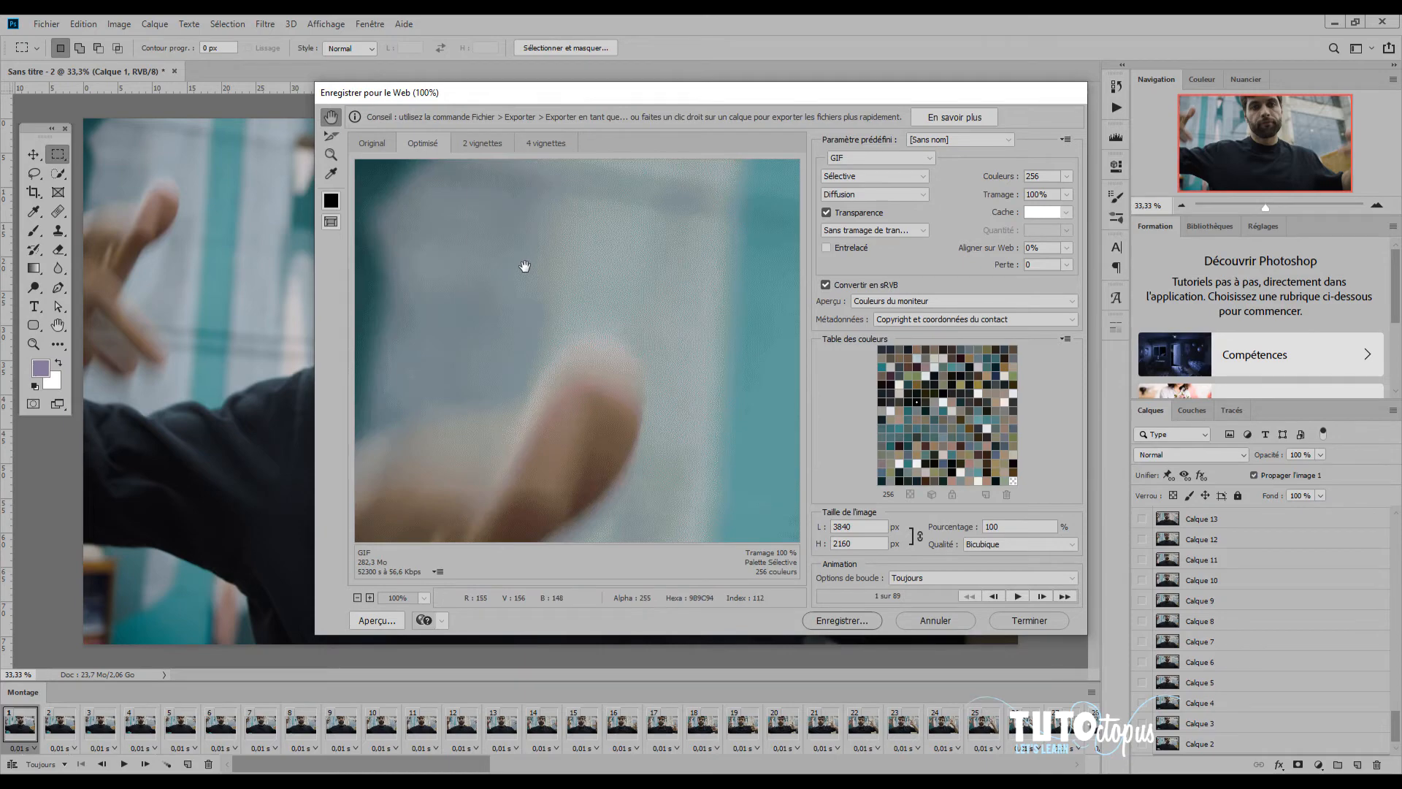
{"action": "left_click", "coordinate": [358, 597]}
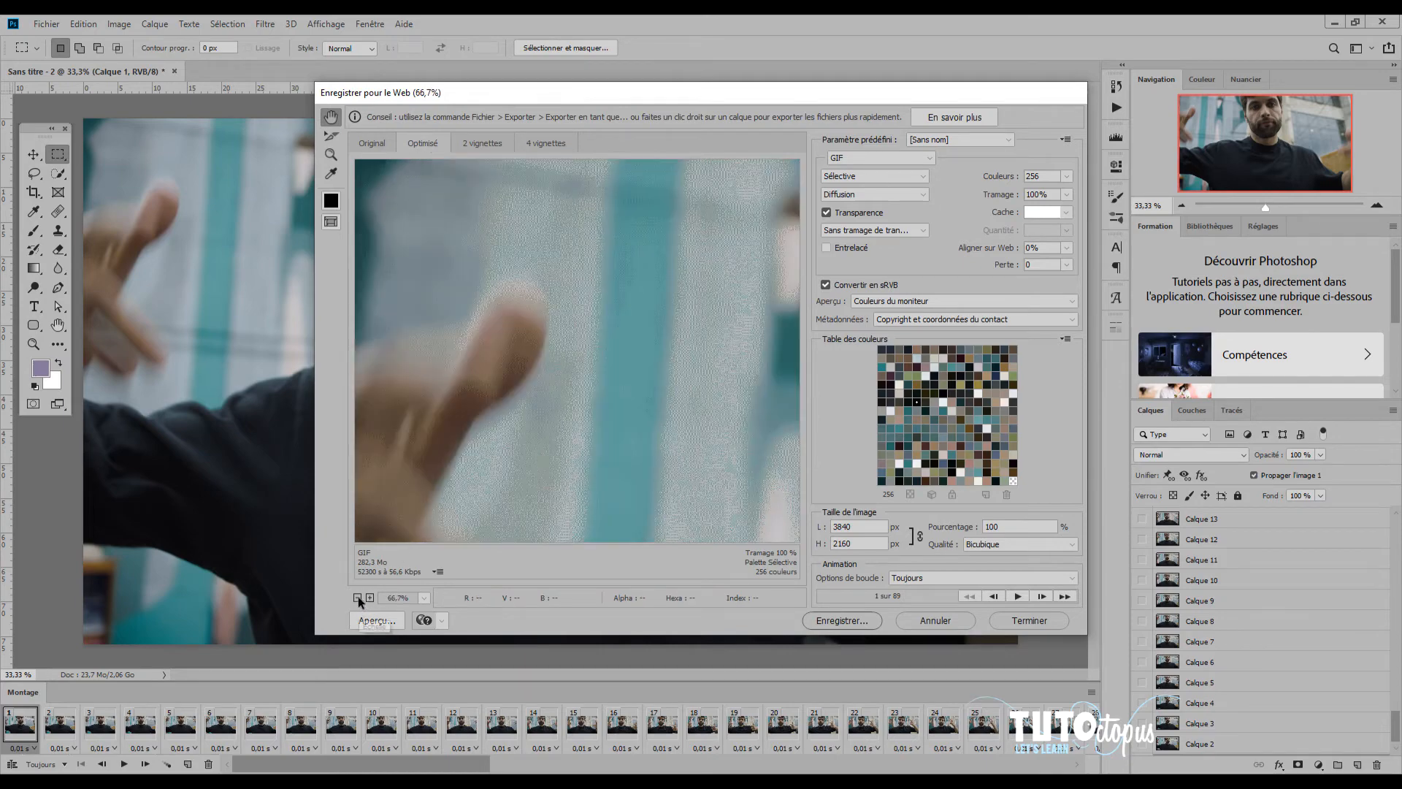
{"action": "left_click", "coordinate": [358, 596]}
{"action": "left_click", "coordinate": [358, 597]}
{"action": "left_click", "coordinate": [358, 597]}
{"action": "left_click", "coordinate": [358, 596]}
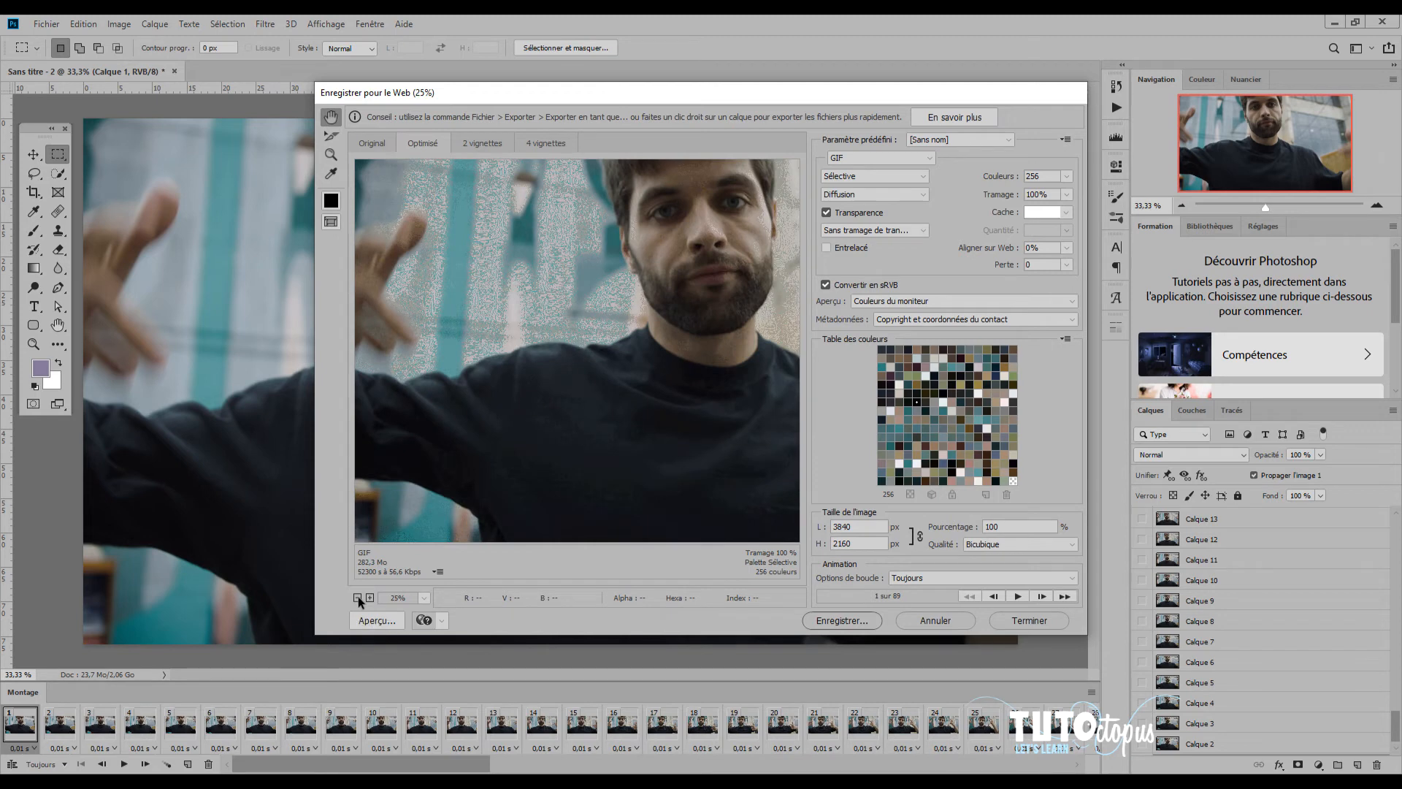
{"action": "left_click", "coordinate": [358, 597]}
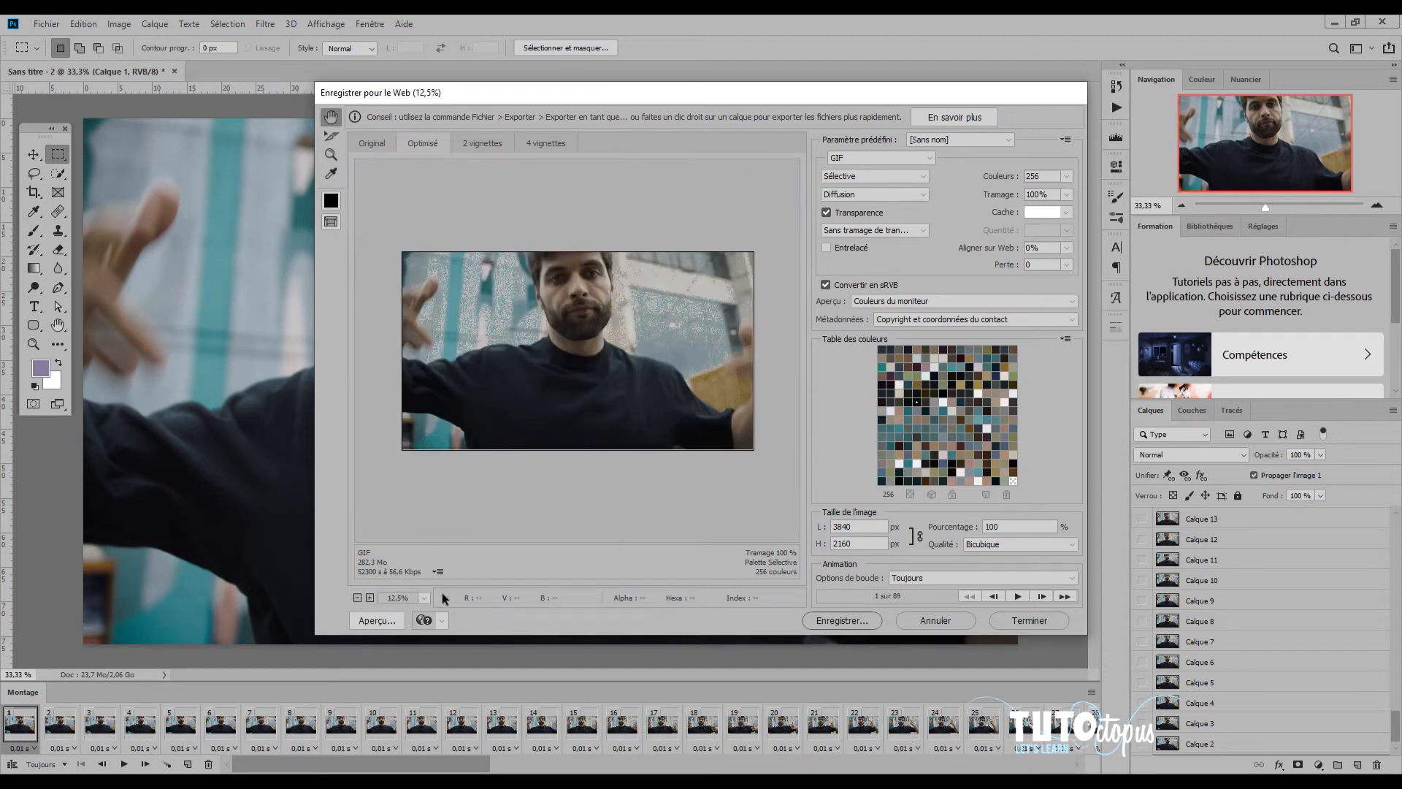
Step: Compare the original, optimized, two-up and four-up export previews, ending on the original view
{"action": "left_click", "coordinate": [375, 142]}
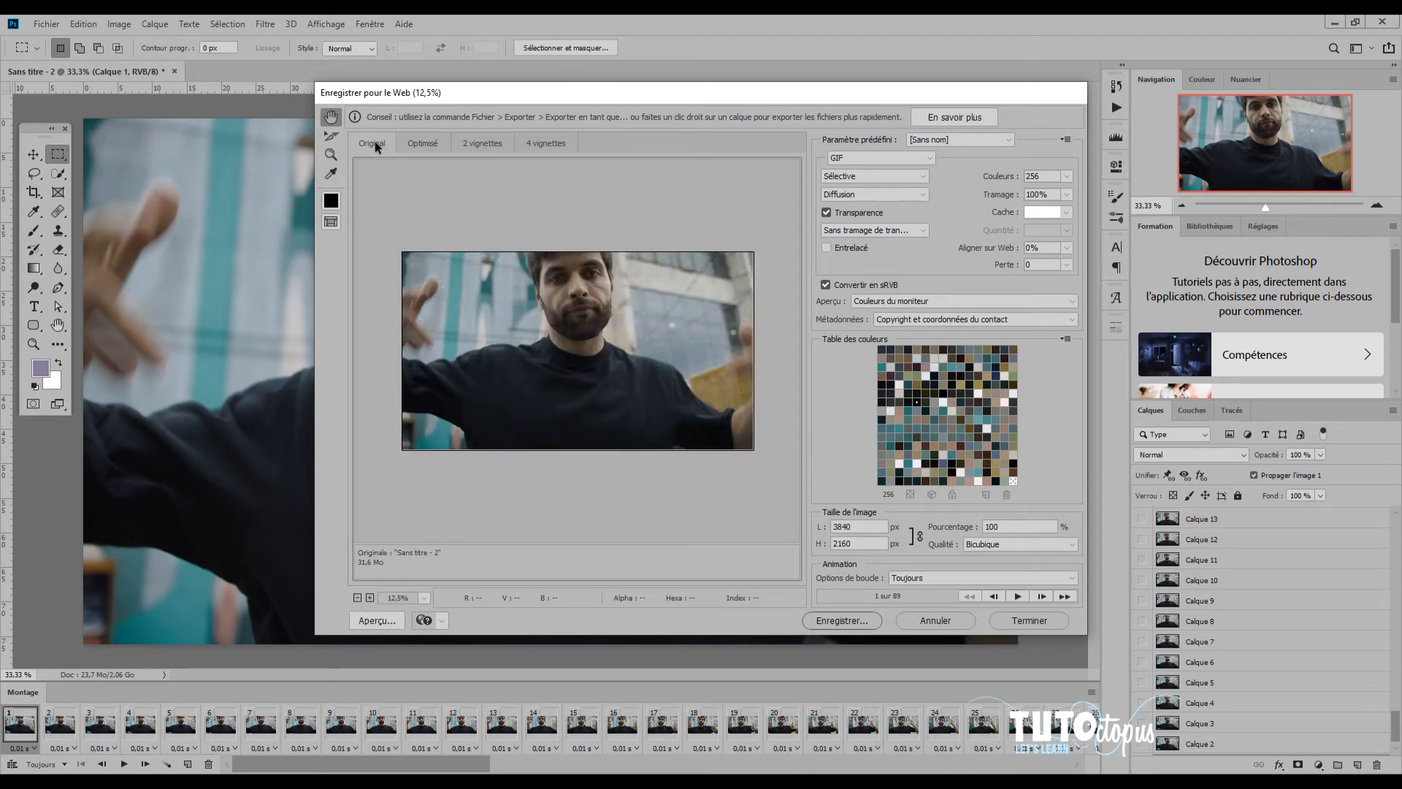
{"action": "left_click", "coordinate": [435, 142]}
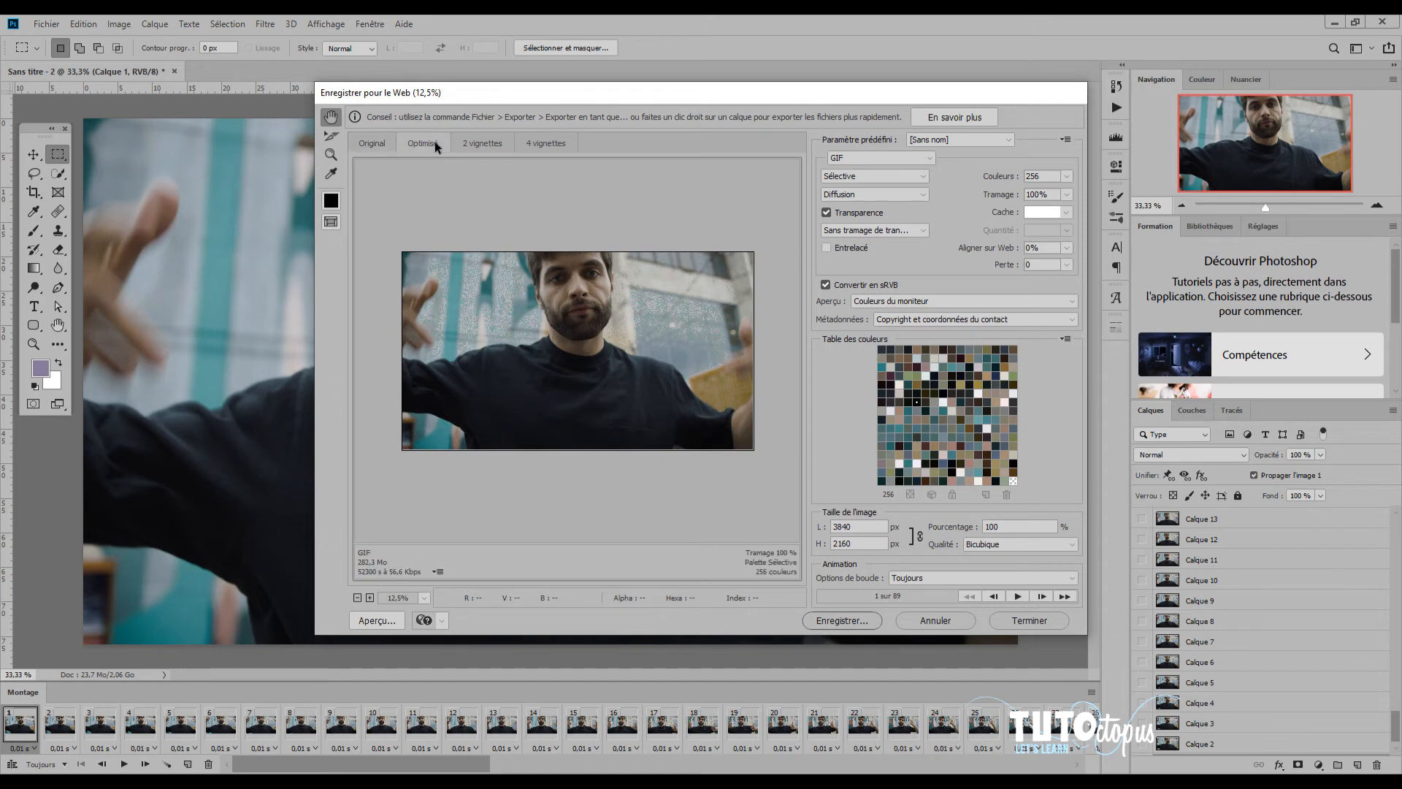
{"action": "left_click", "coordinate": [480, 143]}
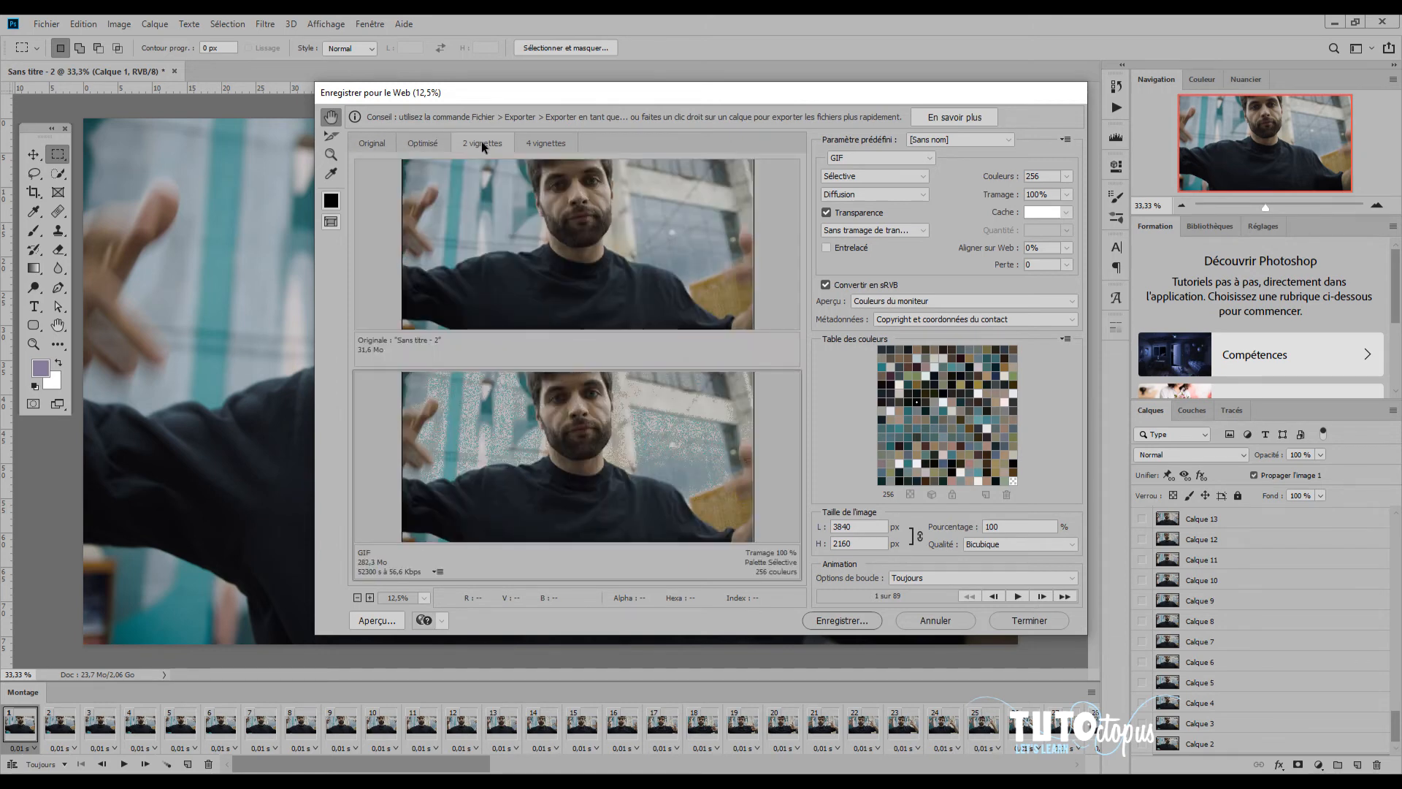
{"action": "left_click", "coordinate": [545, 144]}
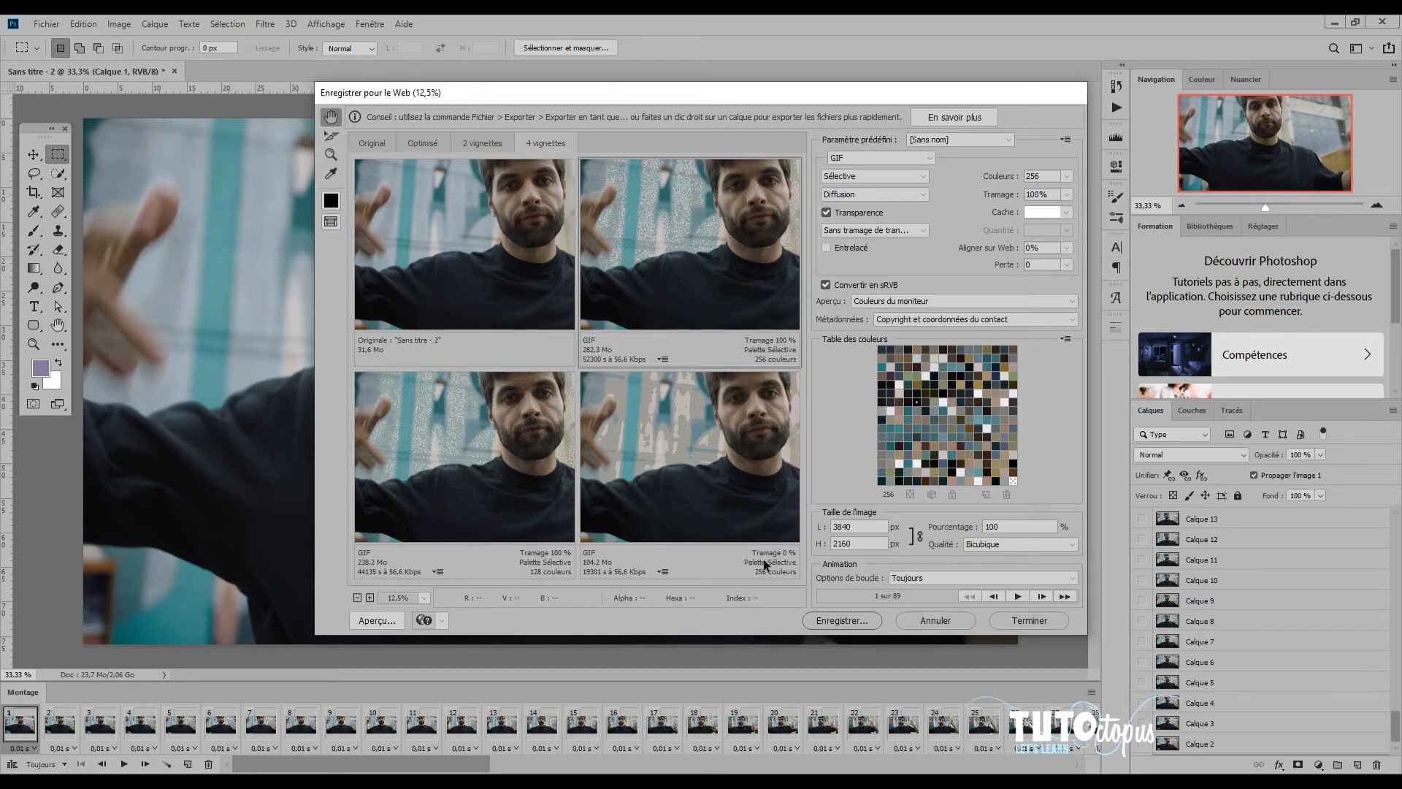
{"action": "left_click", "coordinate": [380, 144]}
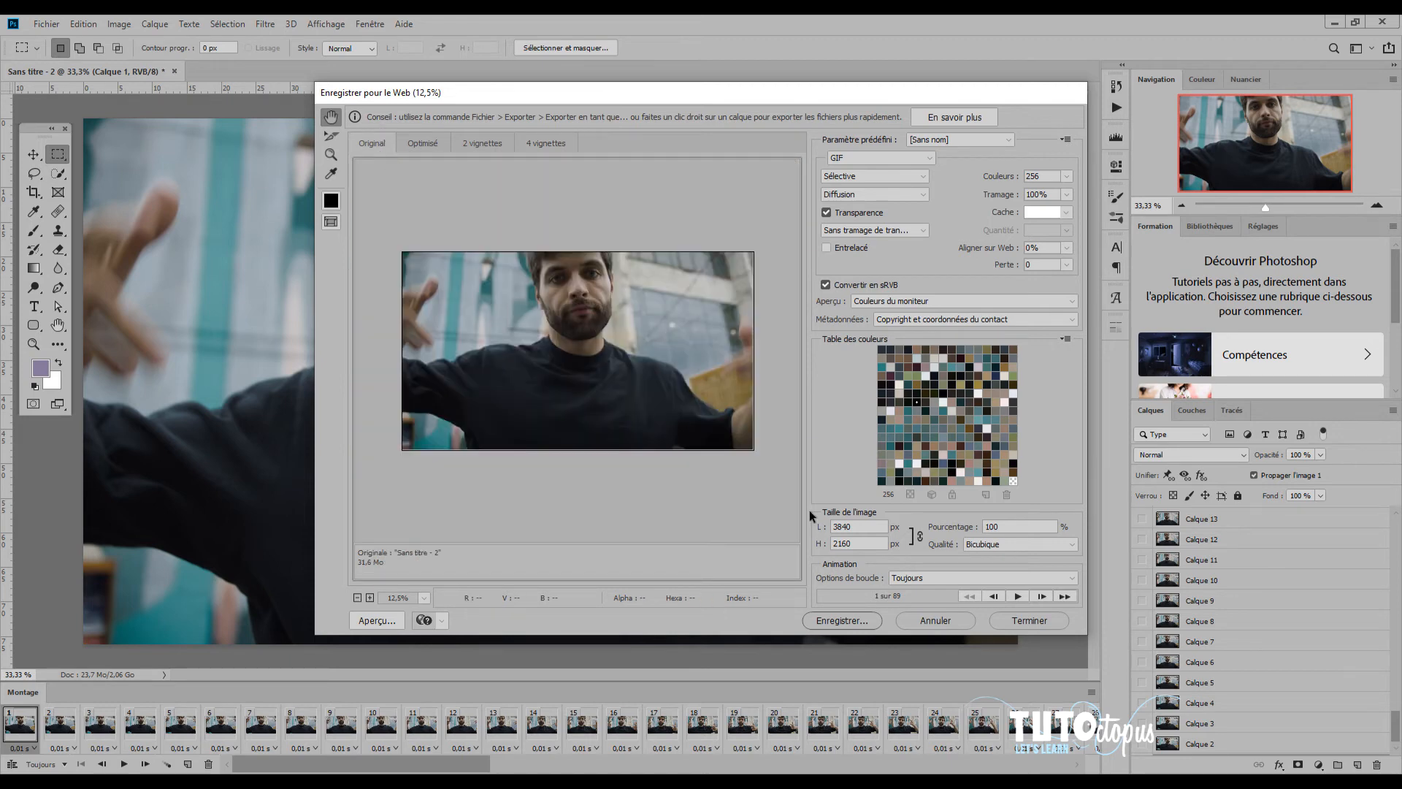
Step: Play the animation in the export preview to check its speed, stop it and cancel the export
{"action": "left_click", "coordinate": [1019, 596]}
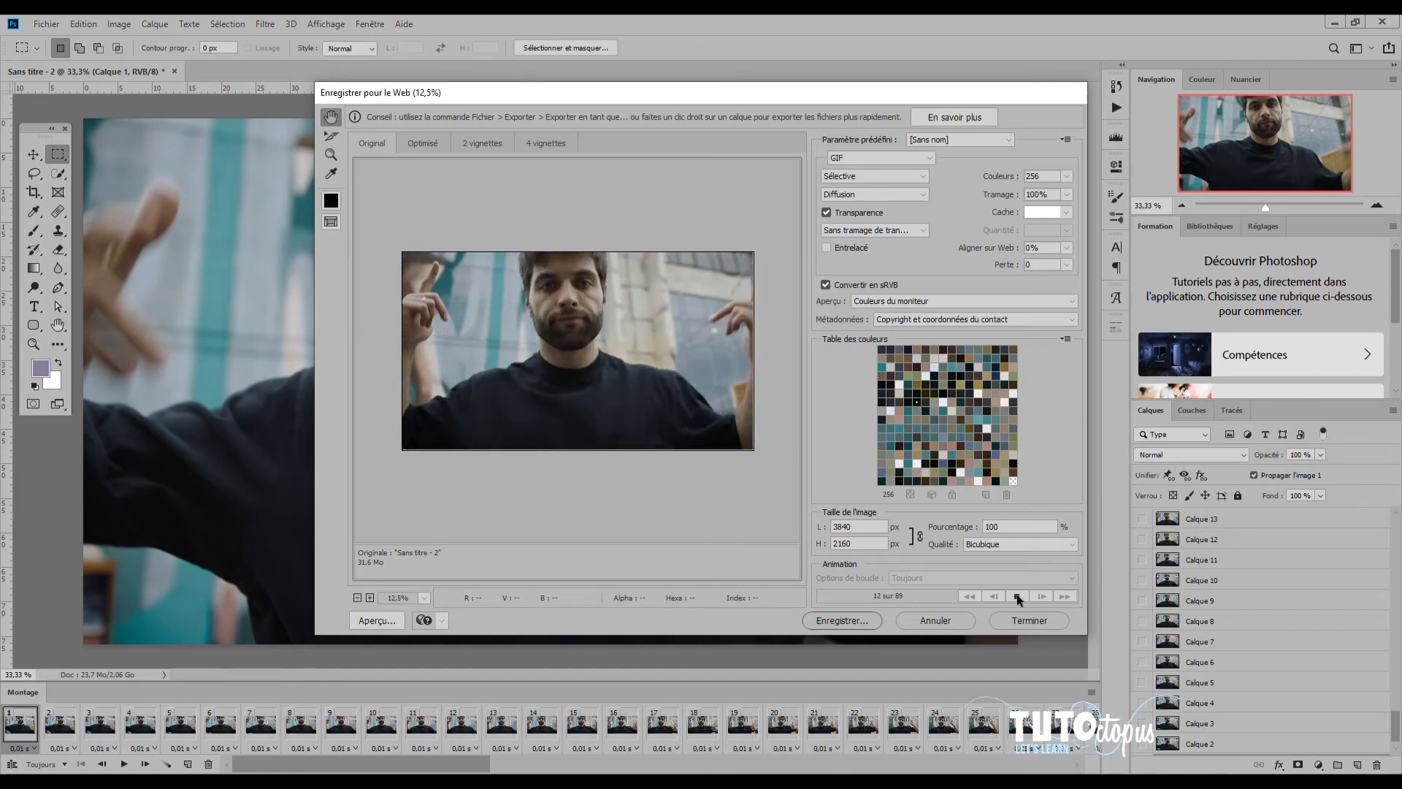
{"action": "left_click", "coordinate": [1017, 597]}
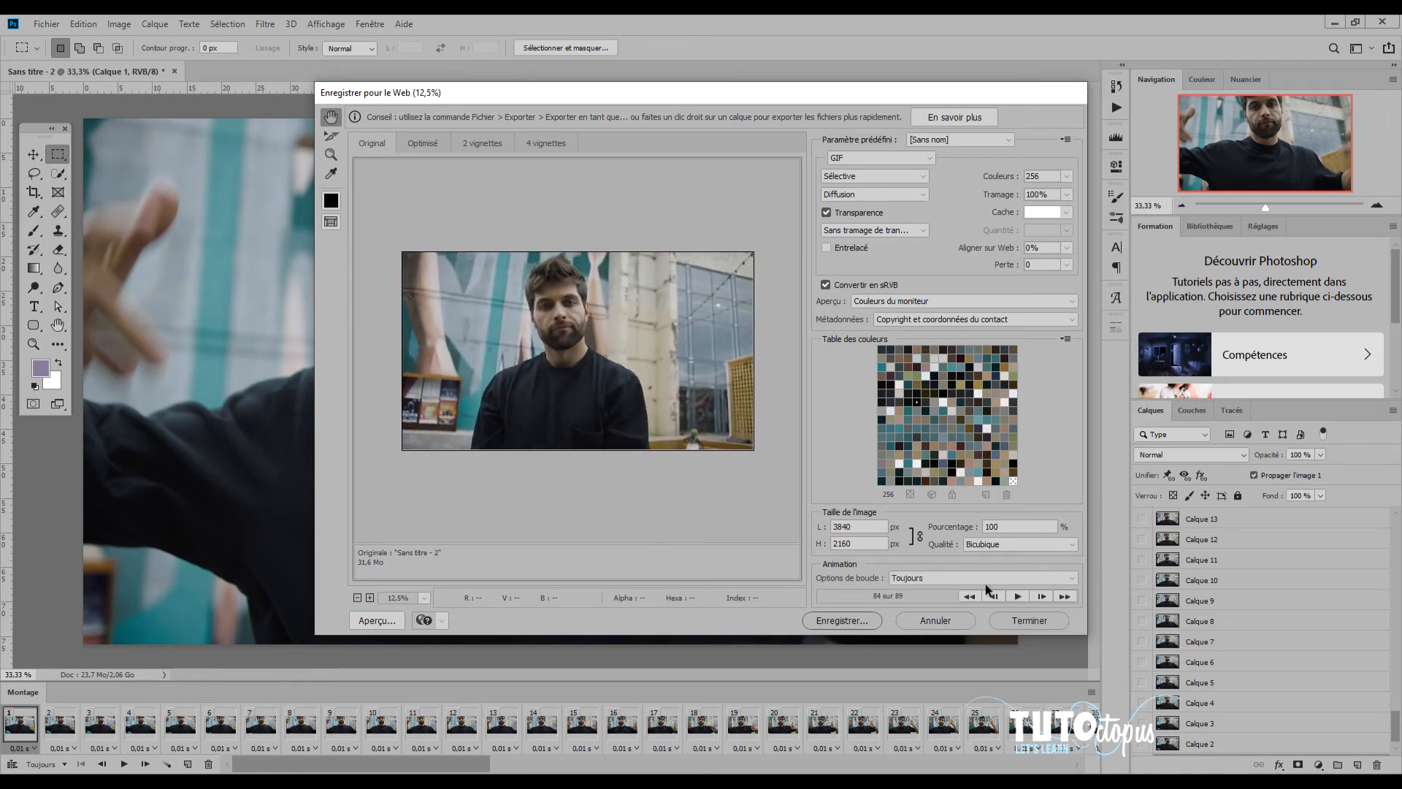
{"action": "left_click", "coordinate": [934, 620]}
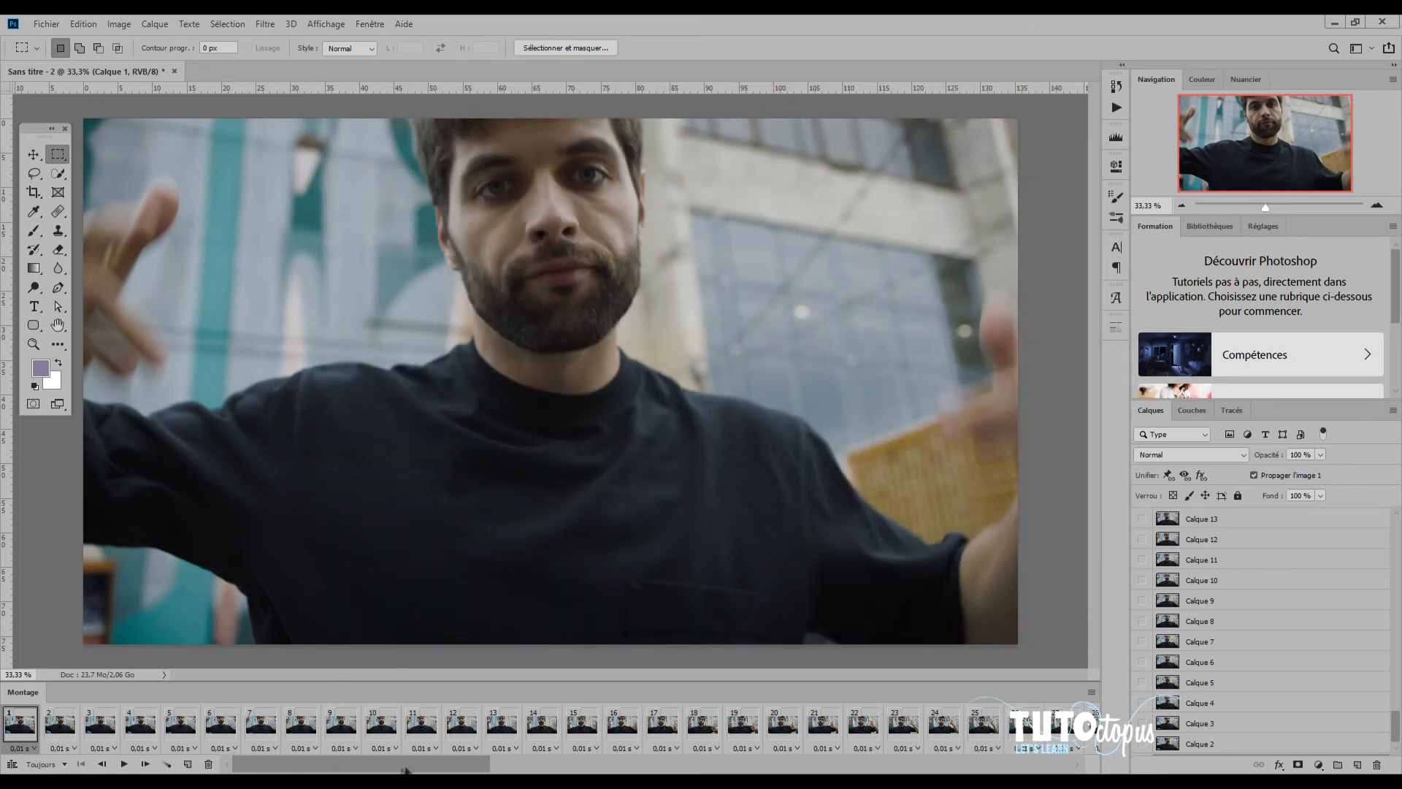
Step: Set a custom delay of 0.05 seconds for all animation frames, from the first through the last
{"action": "left_click_drag", "start_coordinate": [482, 764], "coordinate": [1063, 765]}
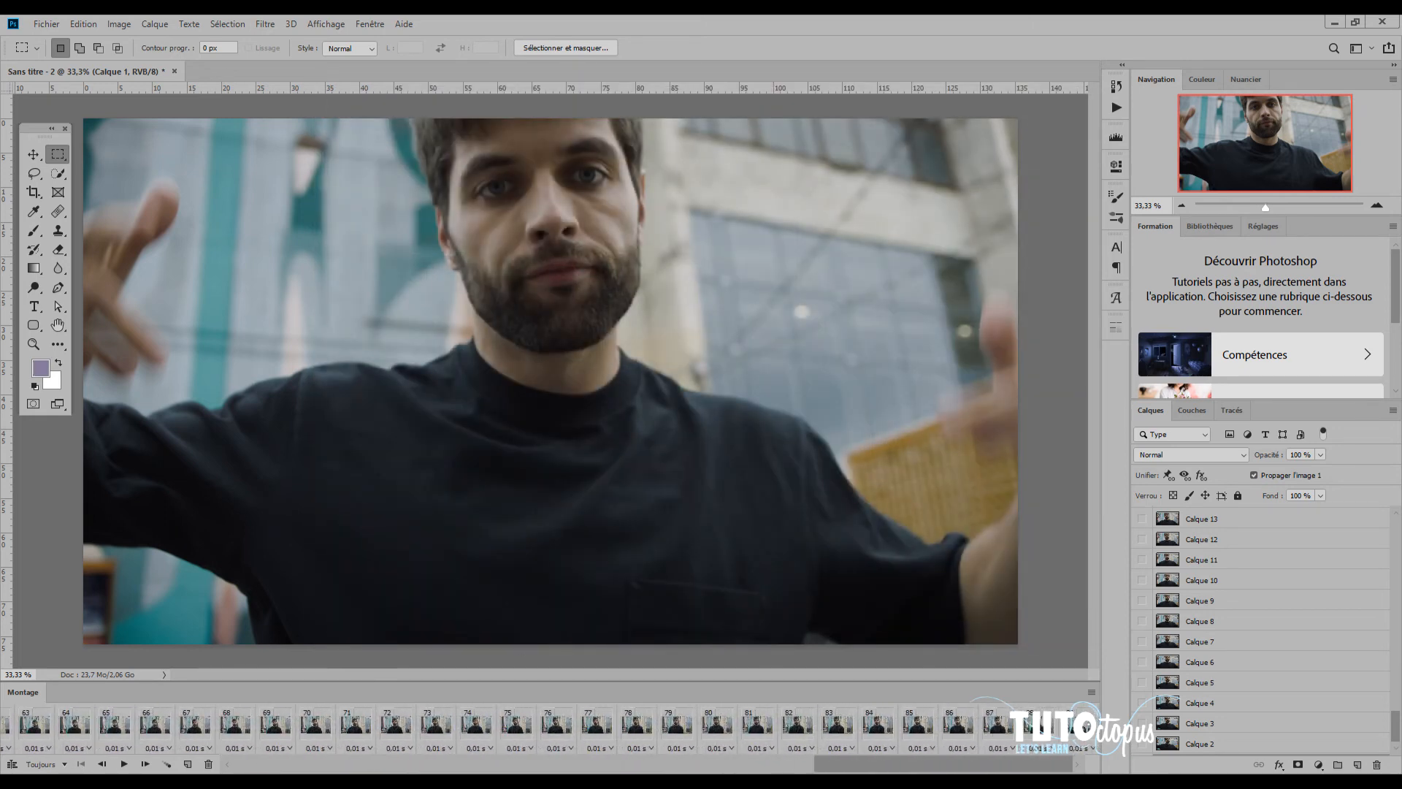
{"action": "left_click", "coordinate": [1084, 727], "text": "shift"}
{"action": "left_click", "coordinate": [73, 748]}
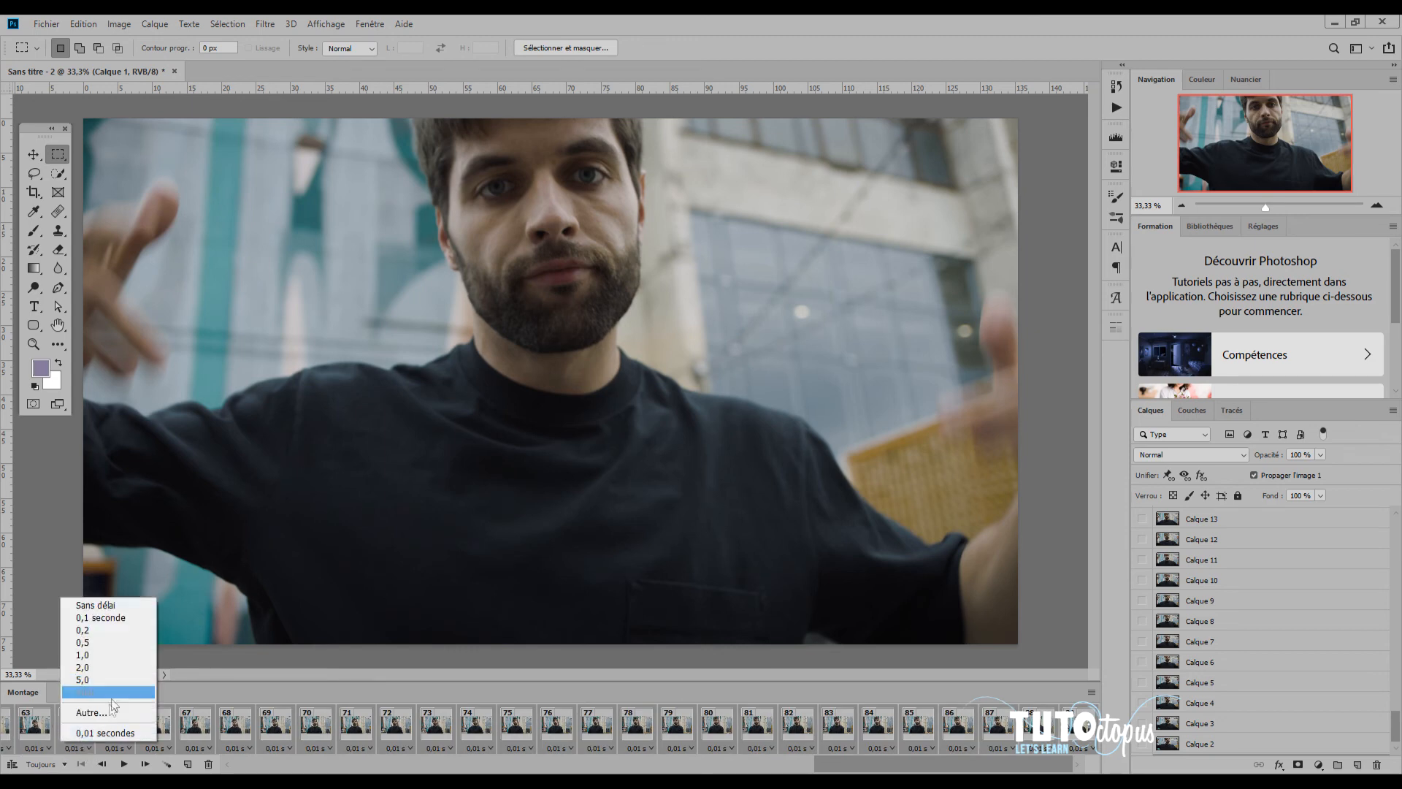
{"action": "left_click", "coordinate": [80, 733]}
{"action": "left_click", "coordinate": [678, 268]}
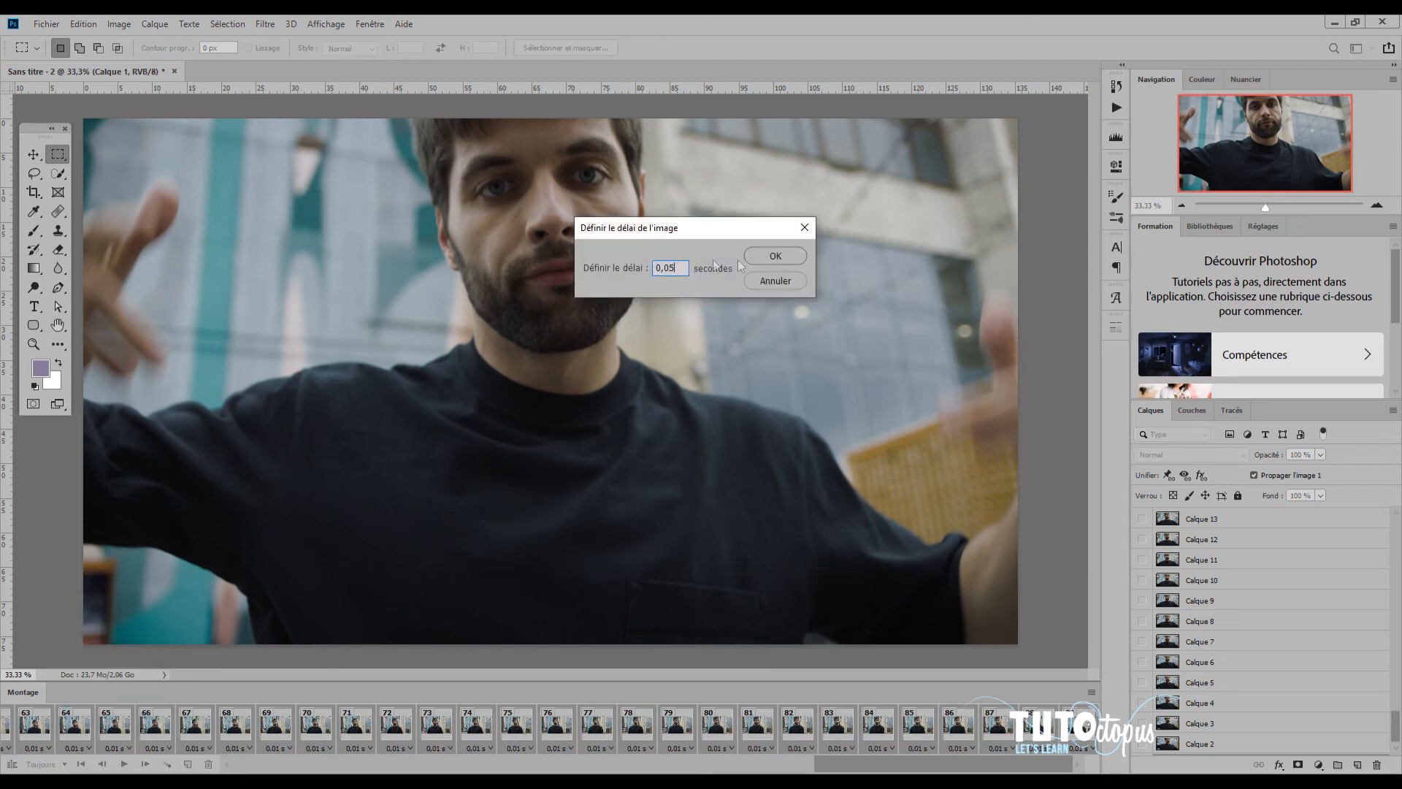
{"action": "left_click", "coordinate": [759, 257]}
Step: Reopen the legacy Save for Web export and show the whole original image in the preview at 12.5%
{"action": "left_click", "coordinate": [46, 24]}
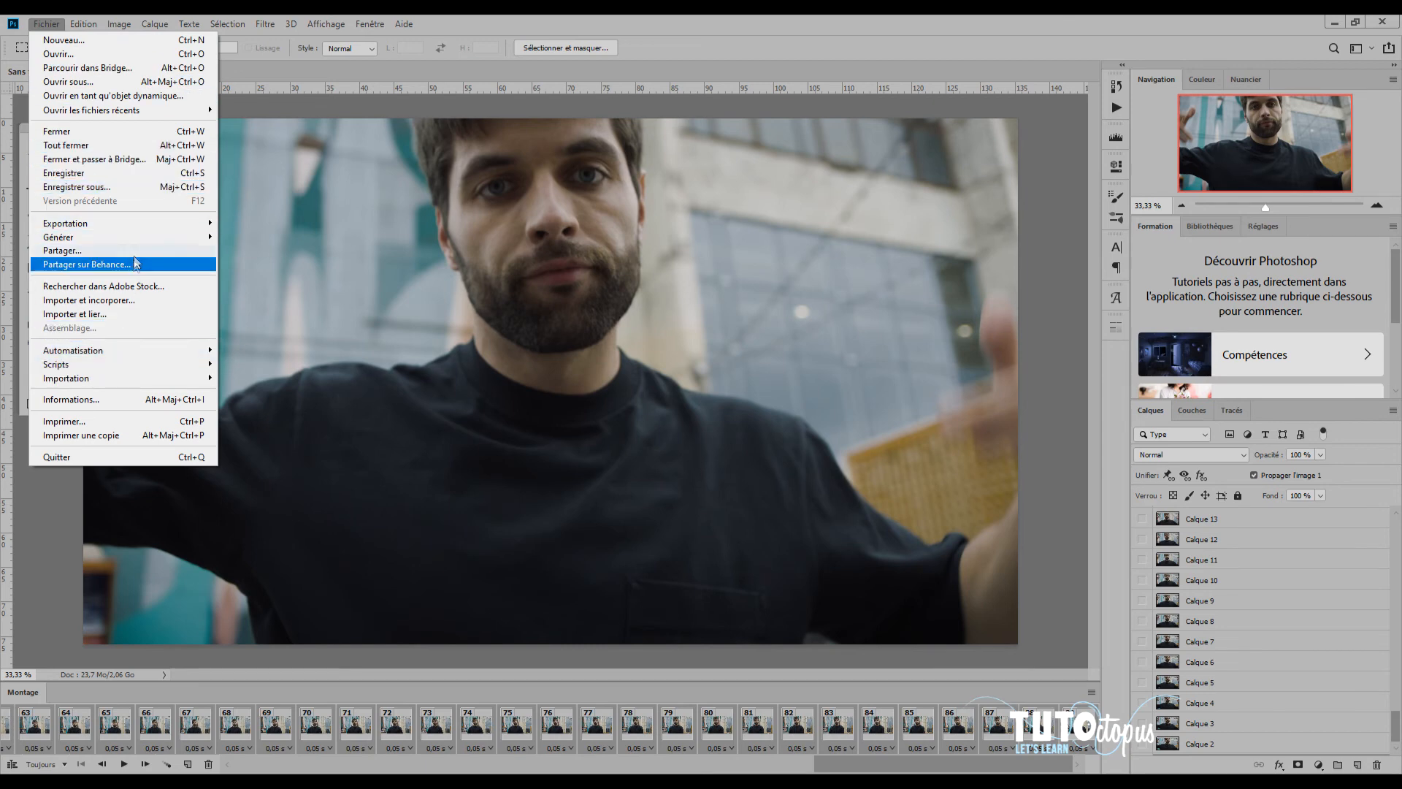
{"action": "mouse_move", "coordinate": [134, 225]}
{"action": "left_click", "coordinate": [397, 279]}
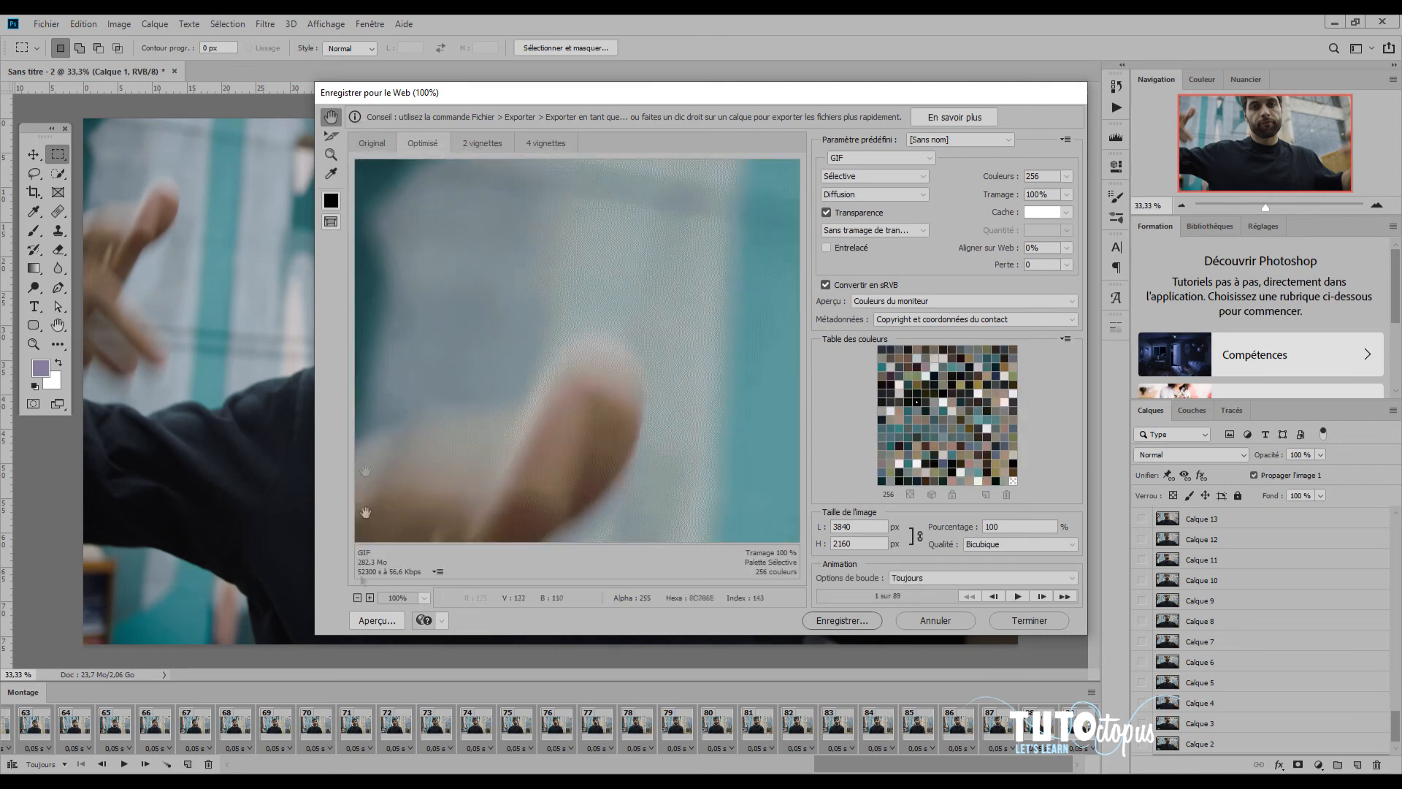
{"action": "left_click", "coordinate": [357, 597]}
{"action": "left_click", "coordinate": [357, 597]}
{"action": "left_click", "coordinate": [357, 598]}
{"action": "left_click", "coordinate": [378, 144]}
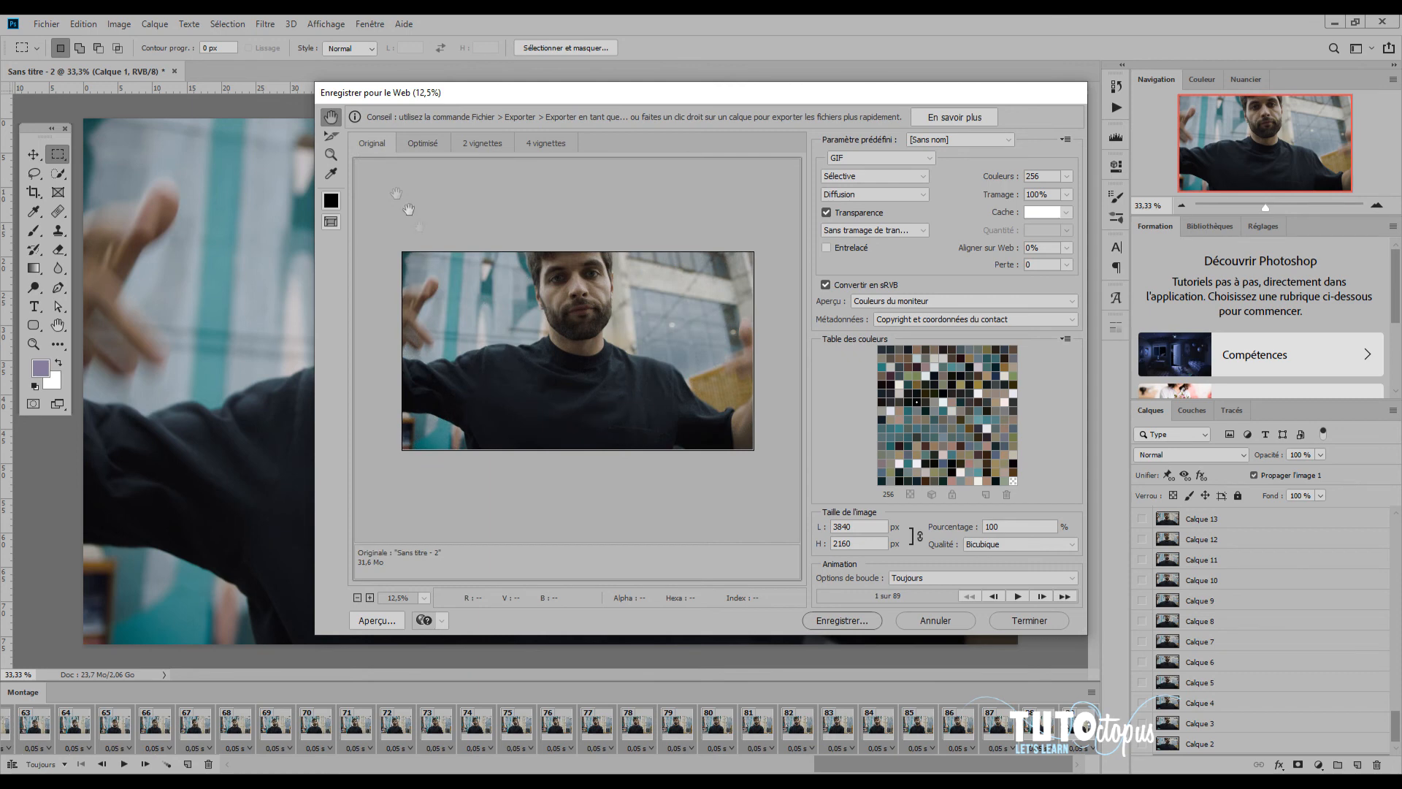
Step: Play the animation in the export preview to check its speed and start saving it as a GIF
{"action": "left_click", "coordinate": [1016, 596]}
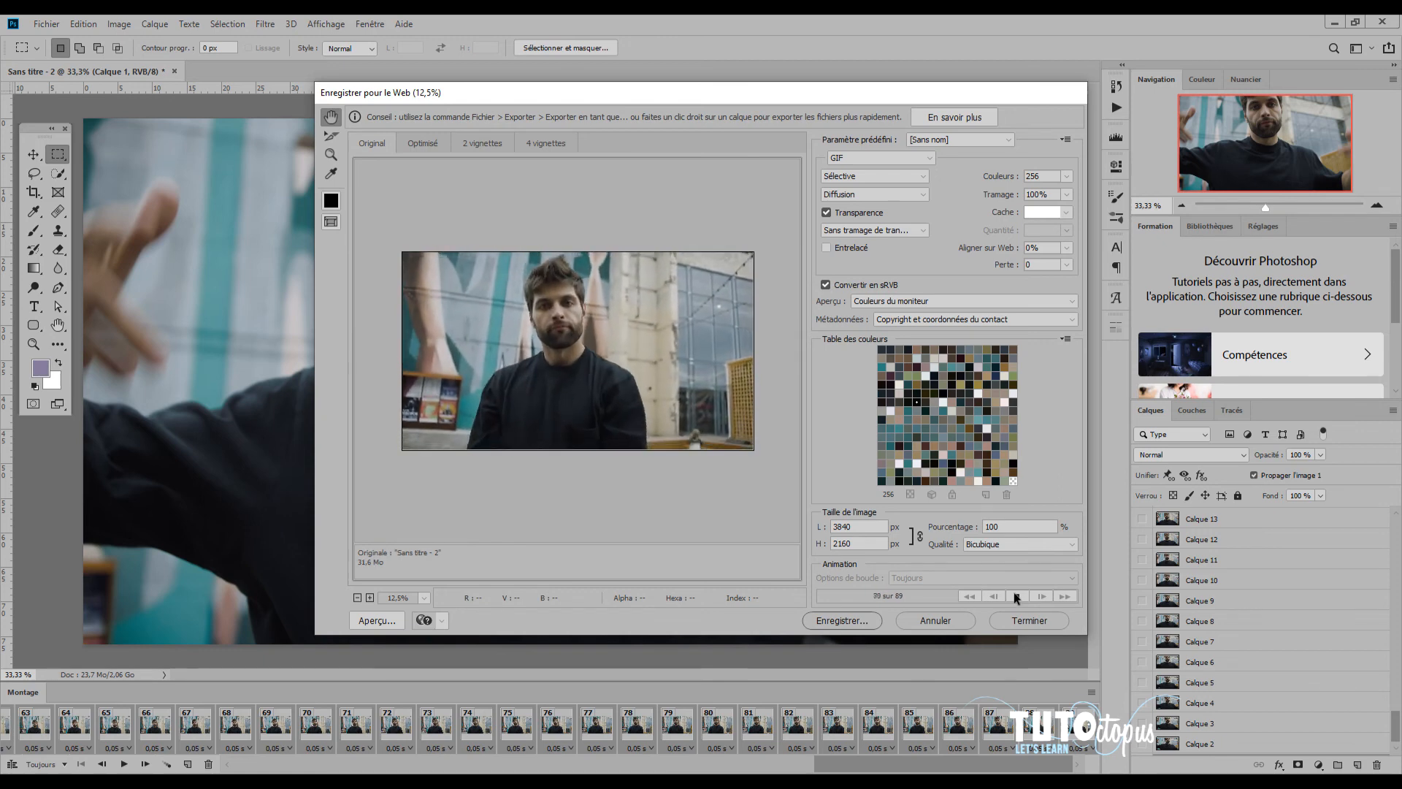
{"action": "left_click", "coordinate": [1014, 596]}
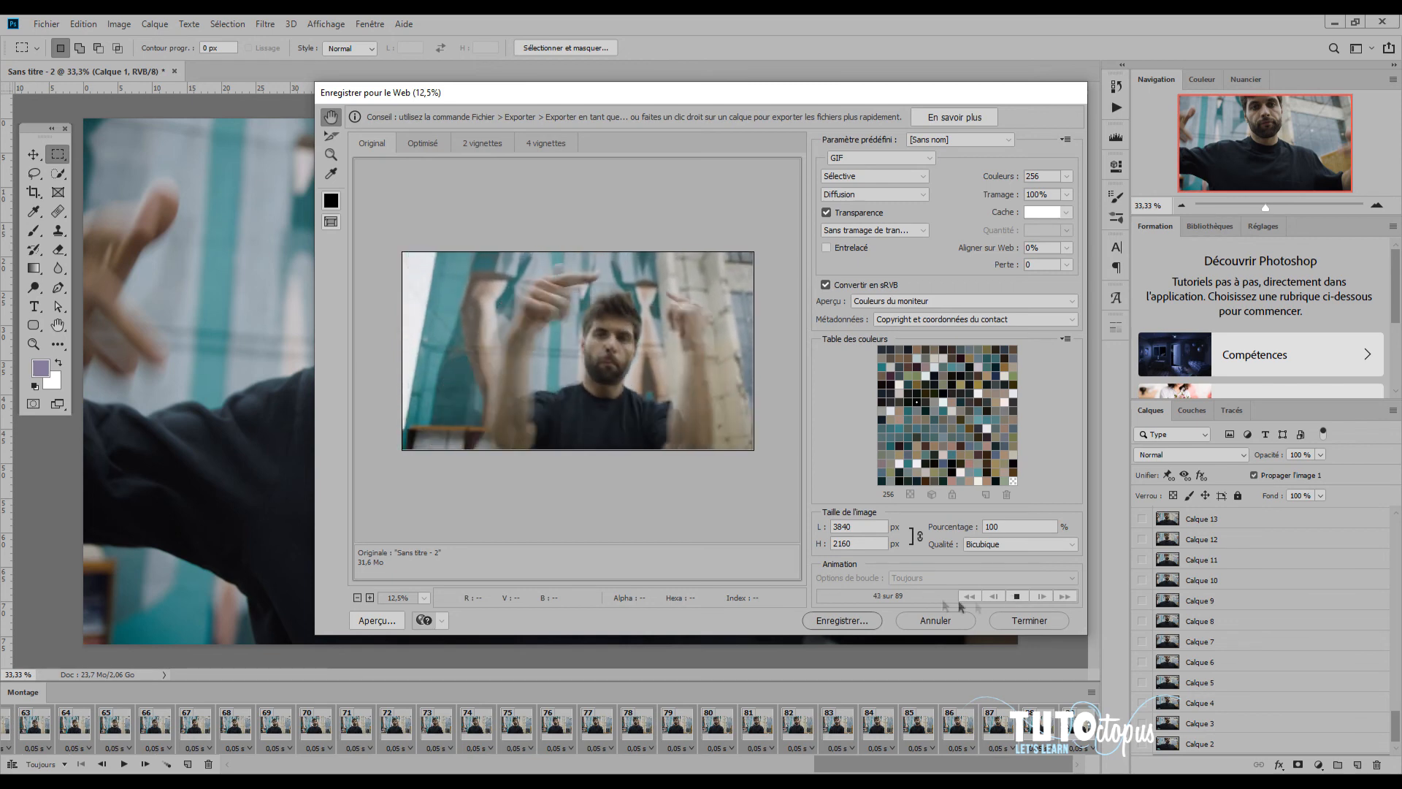
{"action": "left_click", "coordinate": [845, 621]}
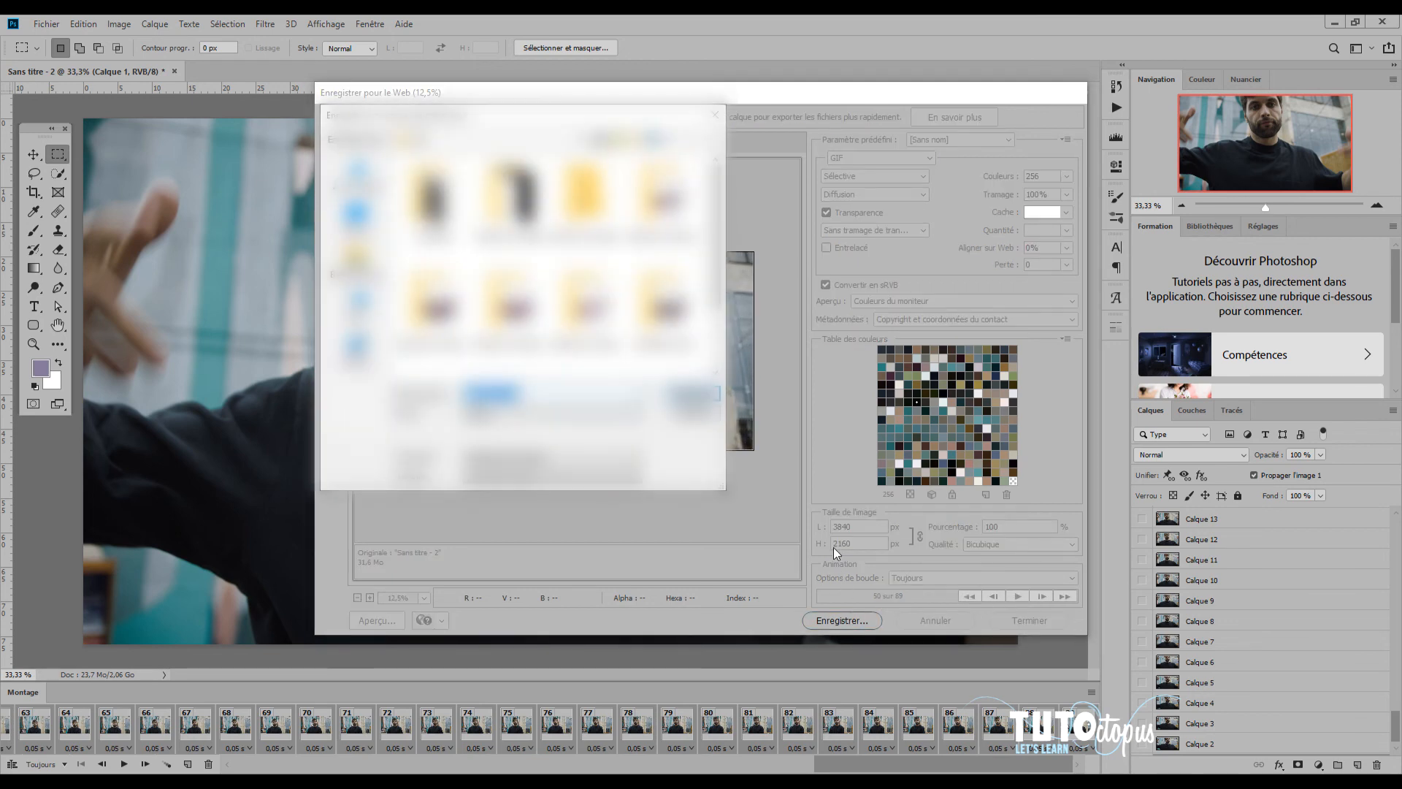